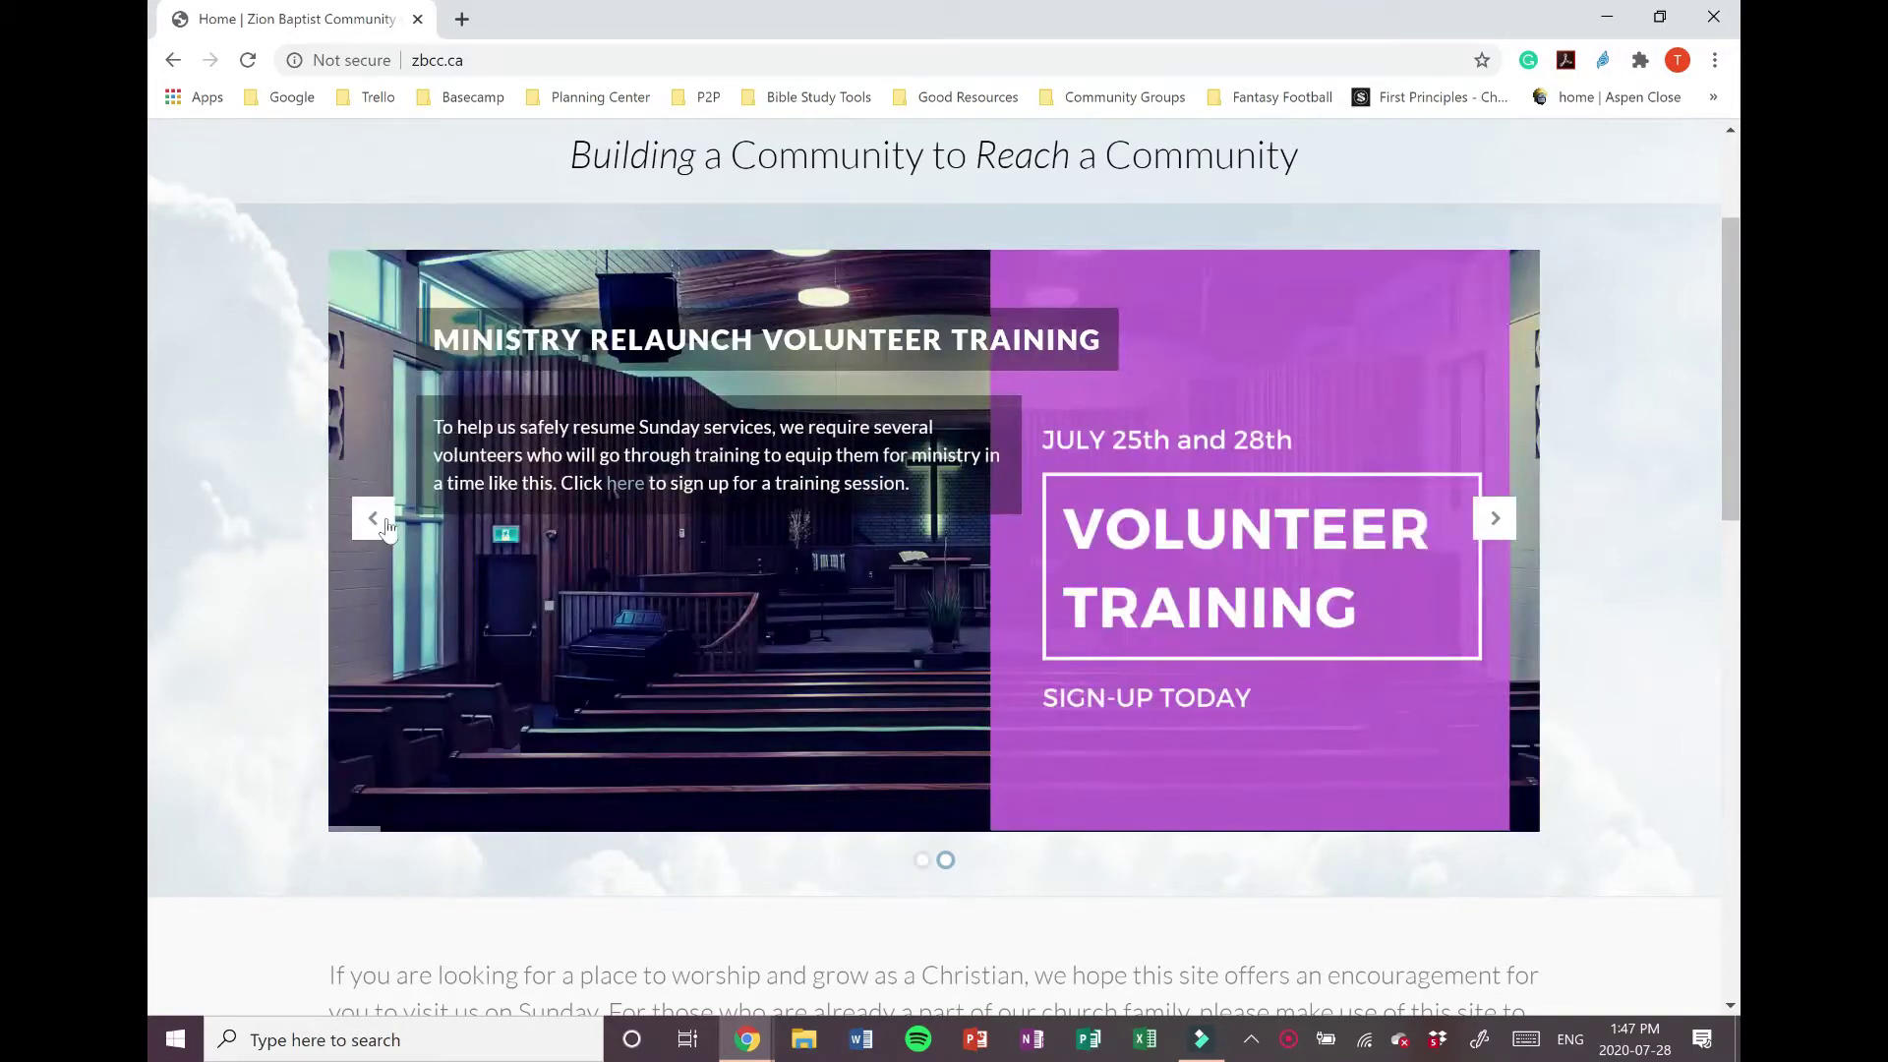
Step: Move the church homepage banner back to the COVID-19 Response and Ministry Relaunch slide
{"action": "left_click", "coordinate": [374, 518]}
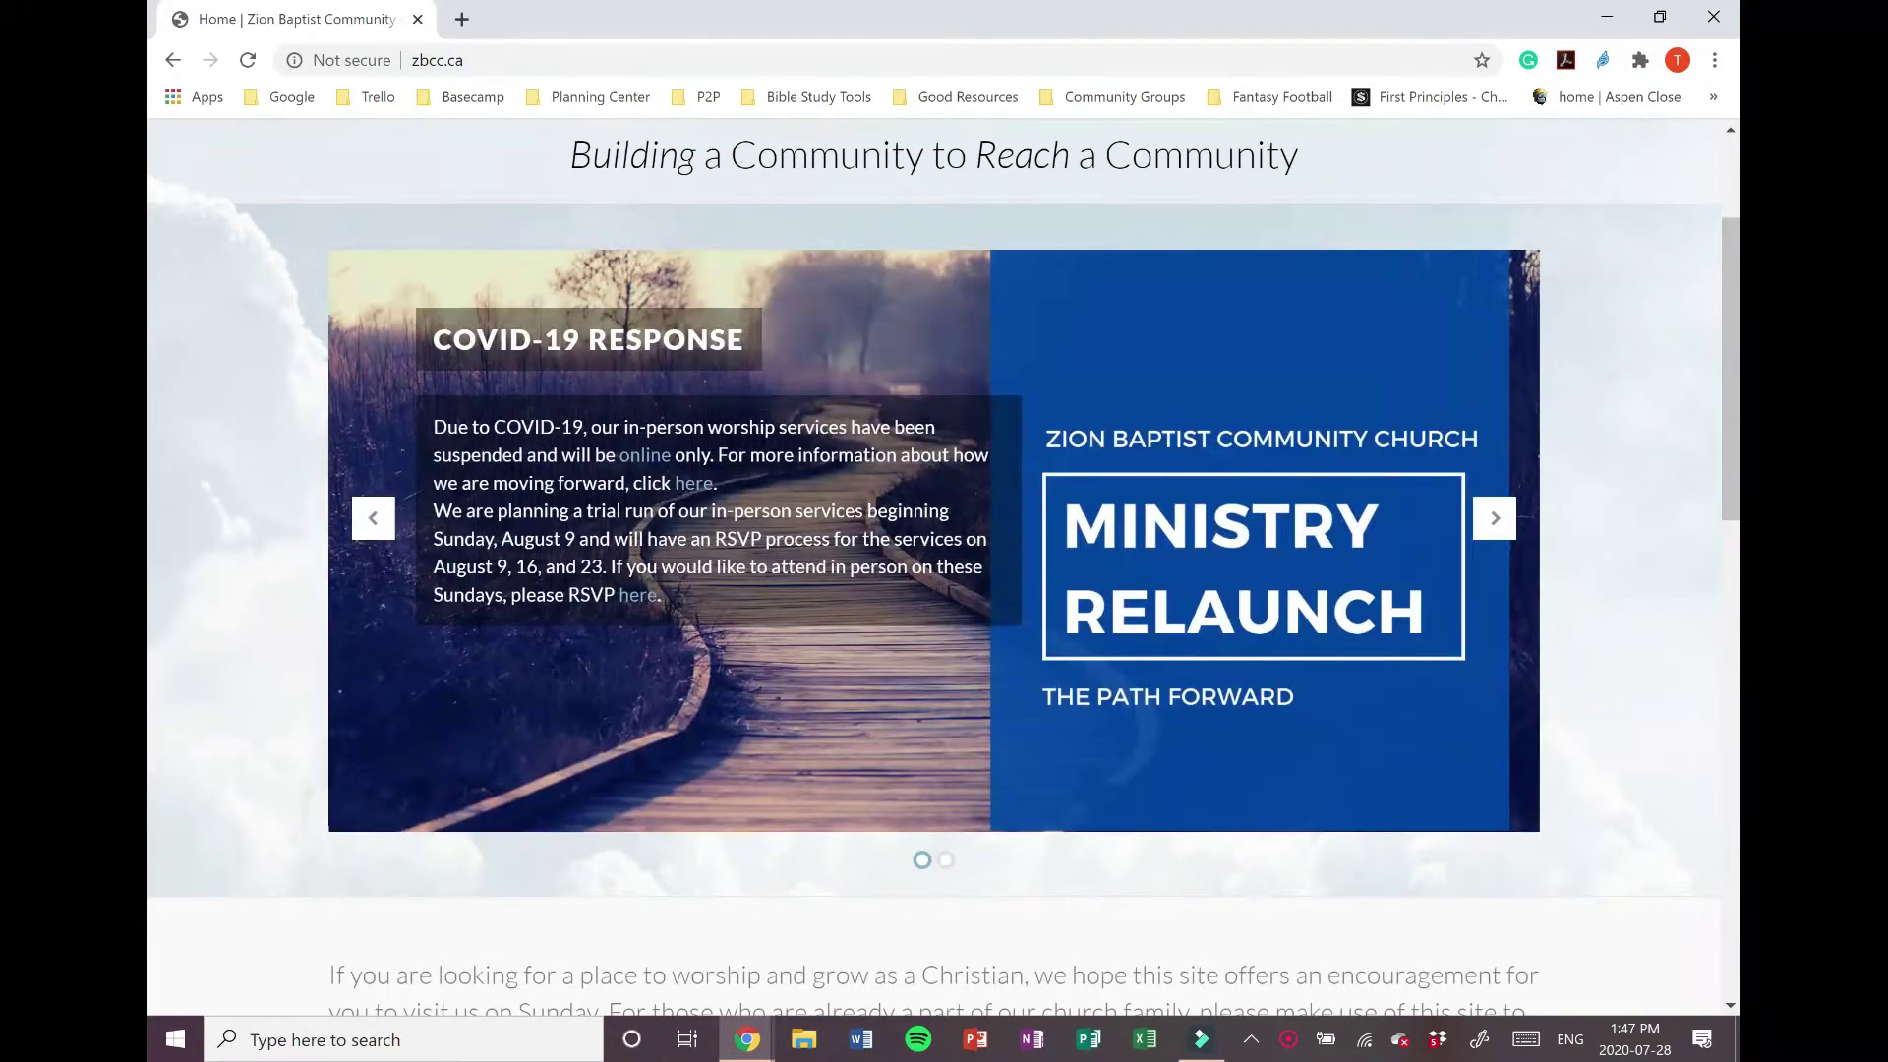
Step: Follow the RSVP link to Sunday Morning Services – Trial Relaunch and list its Aug 9, 16, 23 sessions
{"action": "left_click", "coordinate": [644, 602]}
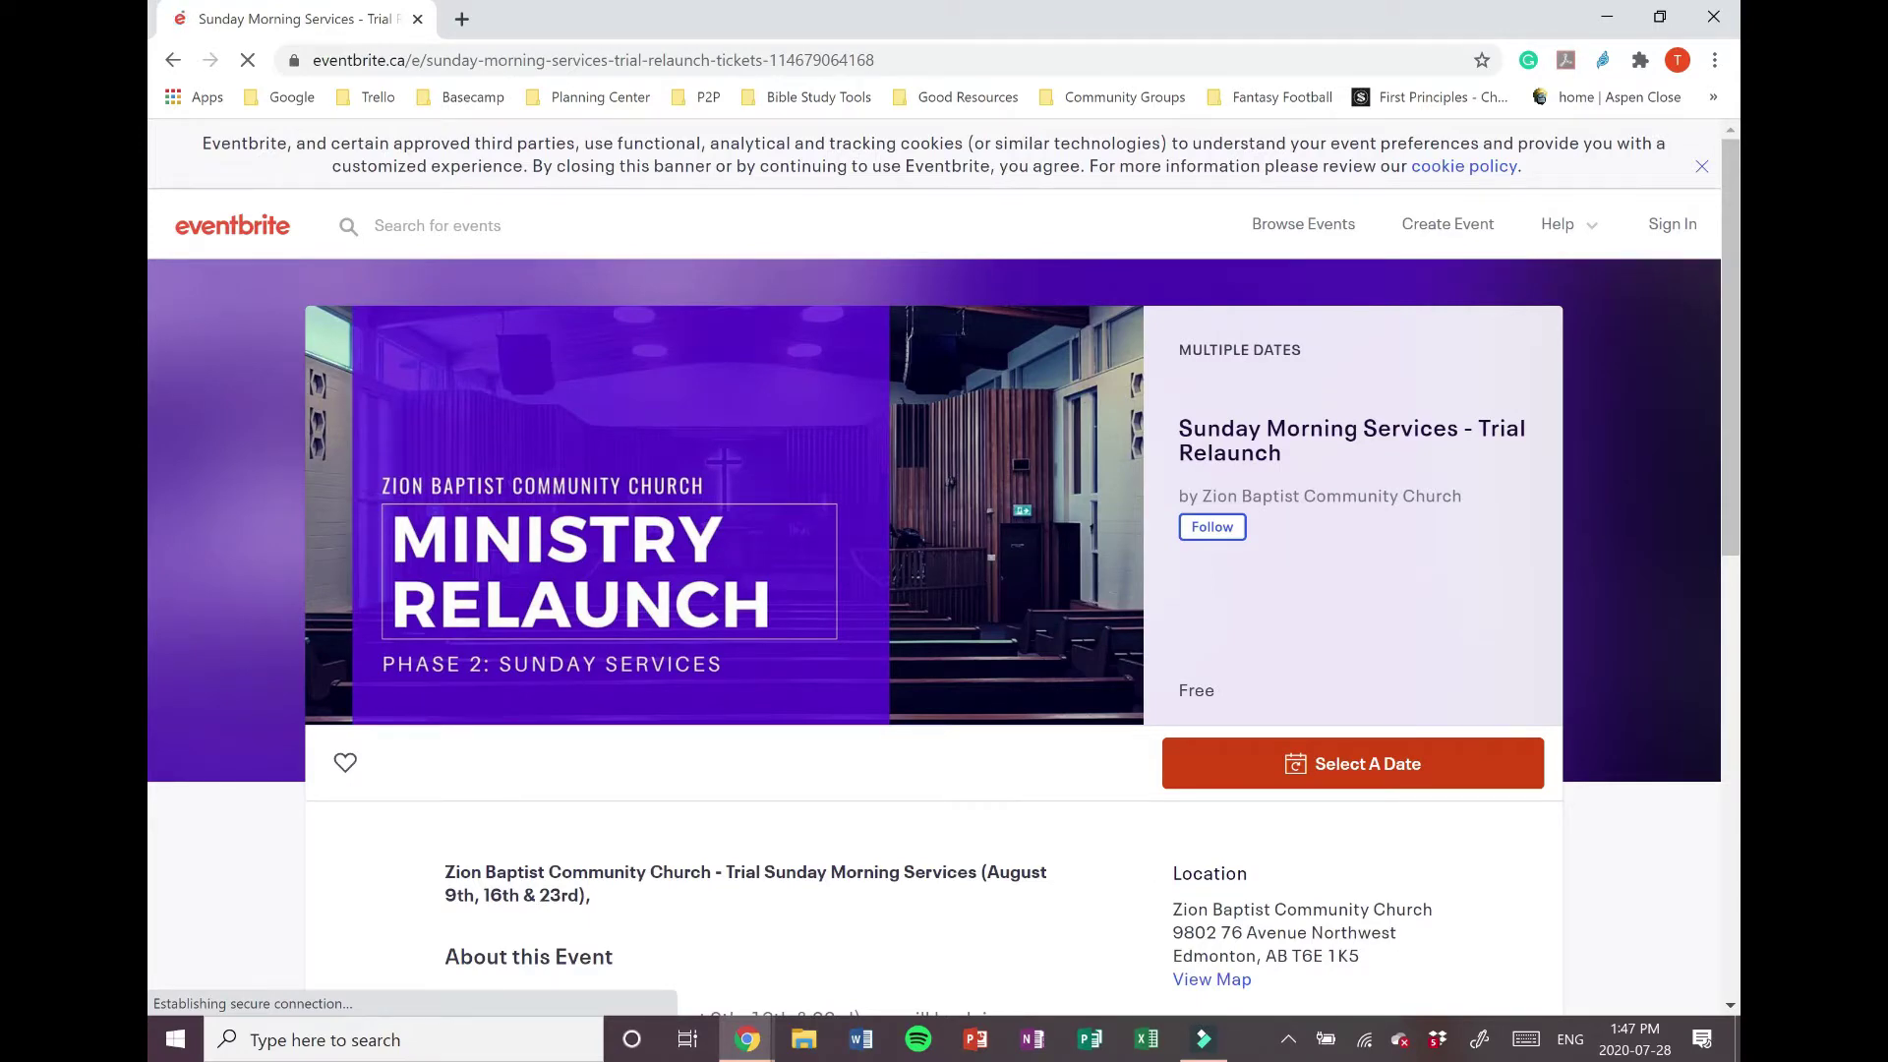
{"action": "scroll", "coordinate": [801, 754], "scroll_direction": "down", "scroll_amount": 4}
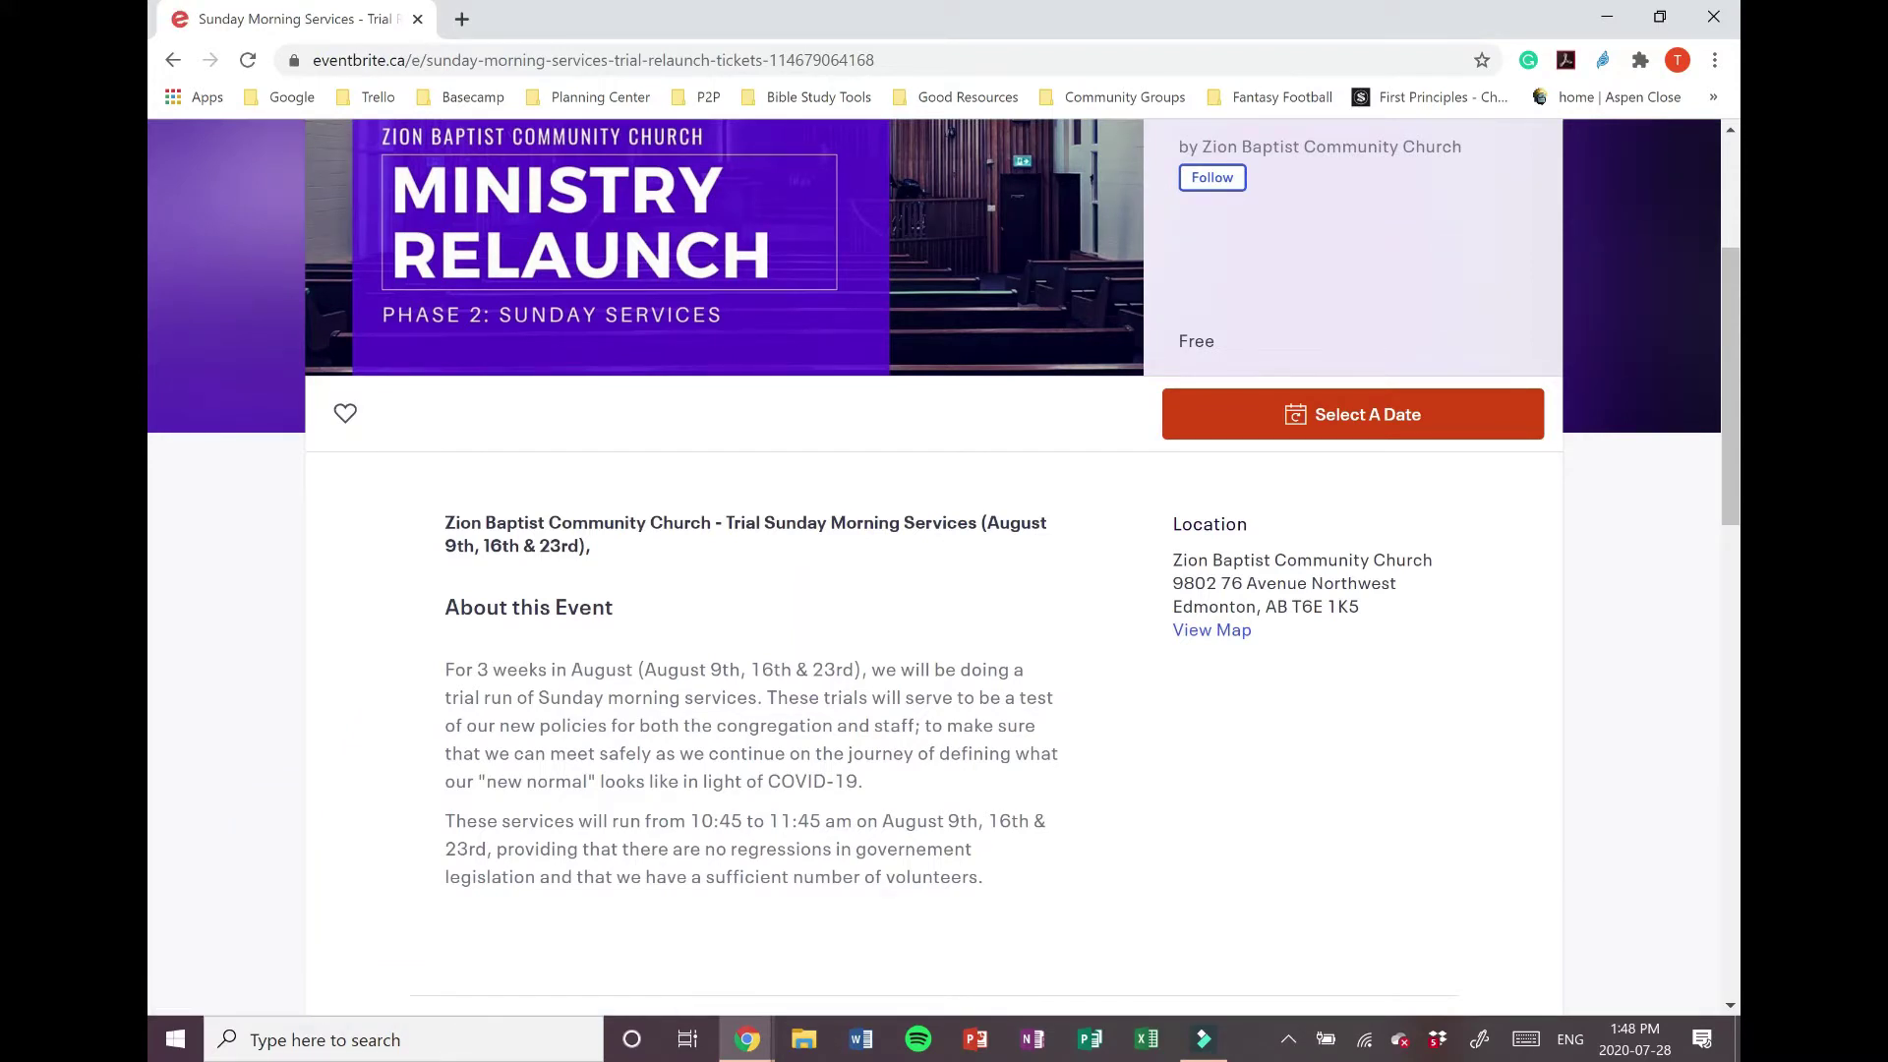
{"action": "left_click_drag", "start_coordinate": [691, 821], "coordinate": [743, 821]}
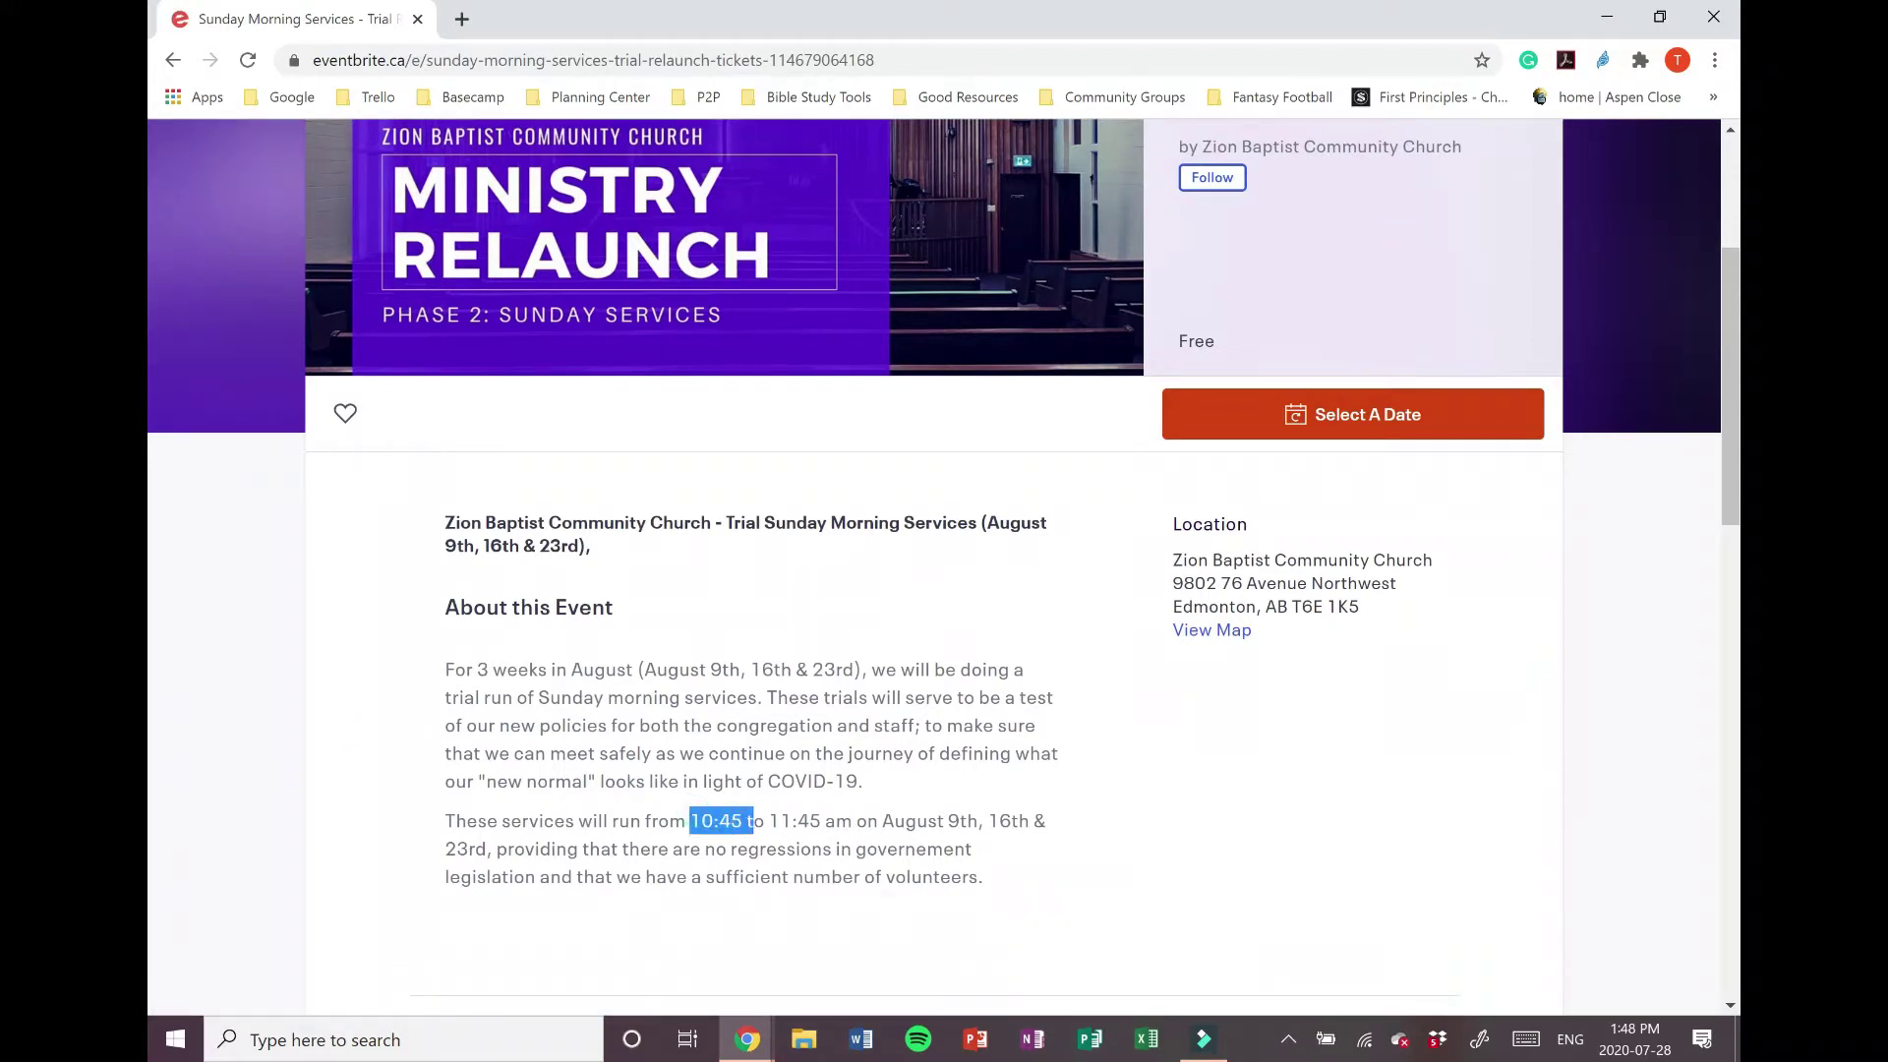
{"action": "left_click", "coordinate": [910, 776]}
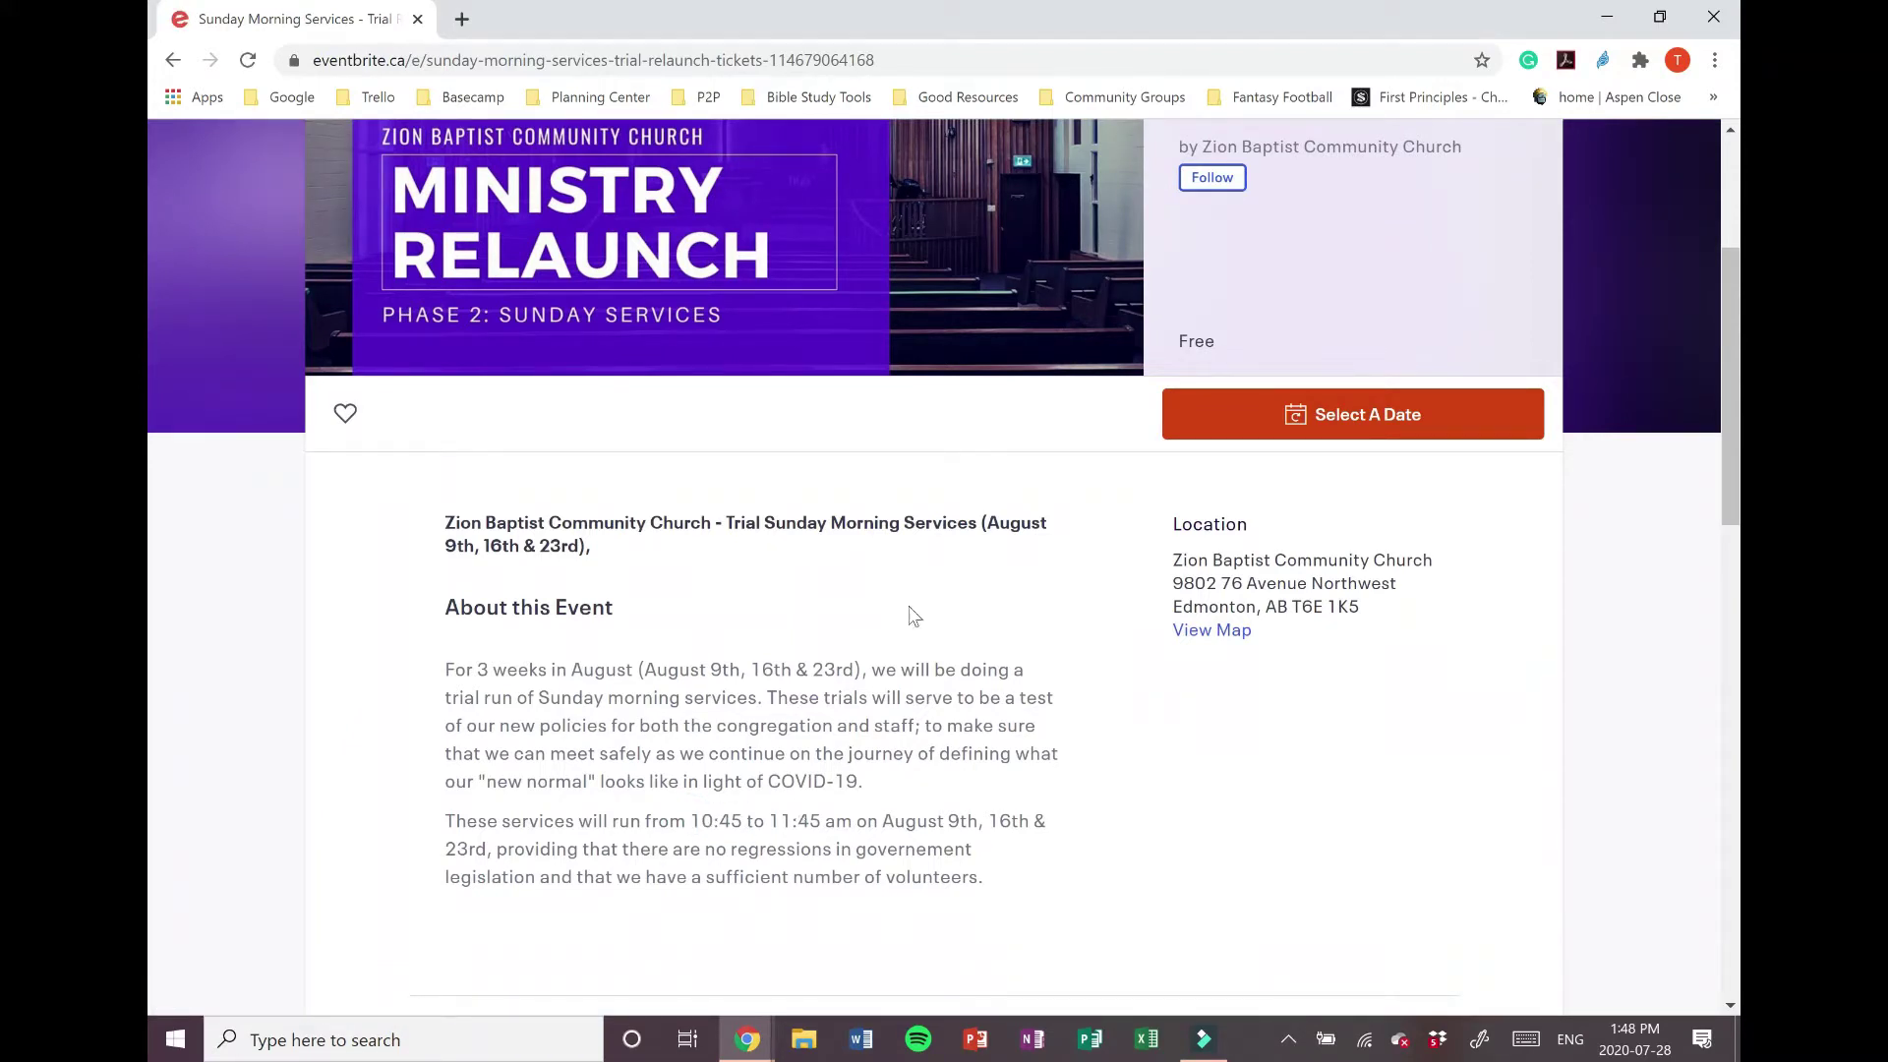
{"action": "left_click", "coordinate": [1367, 431]}
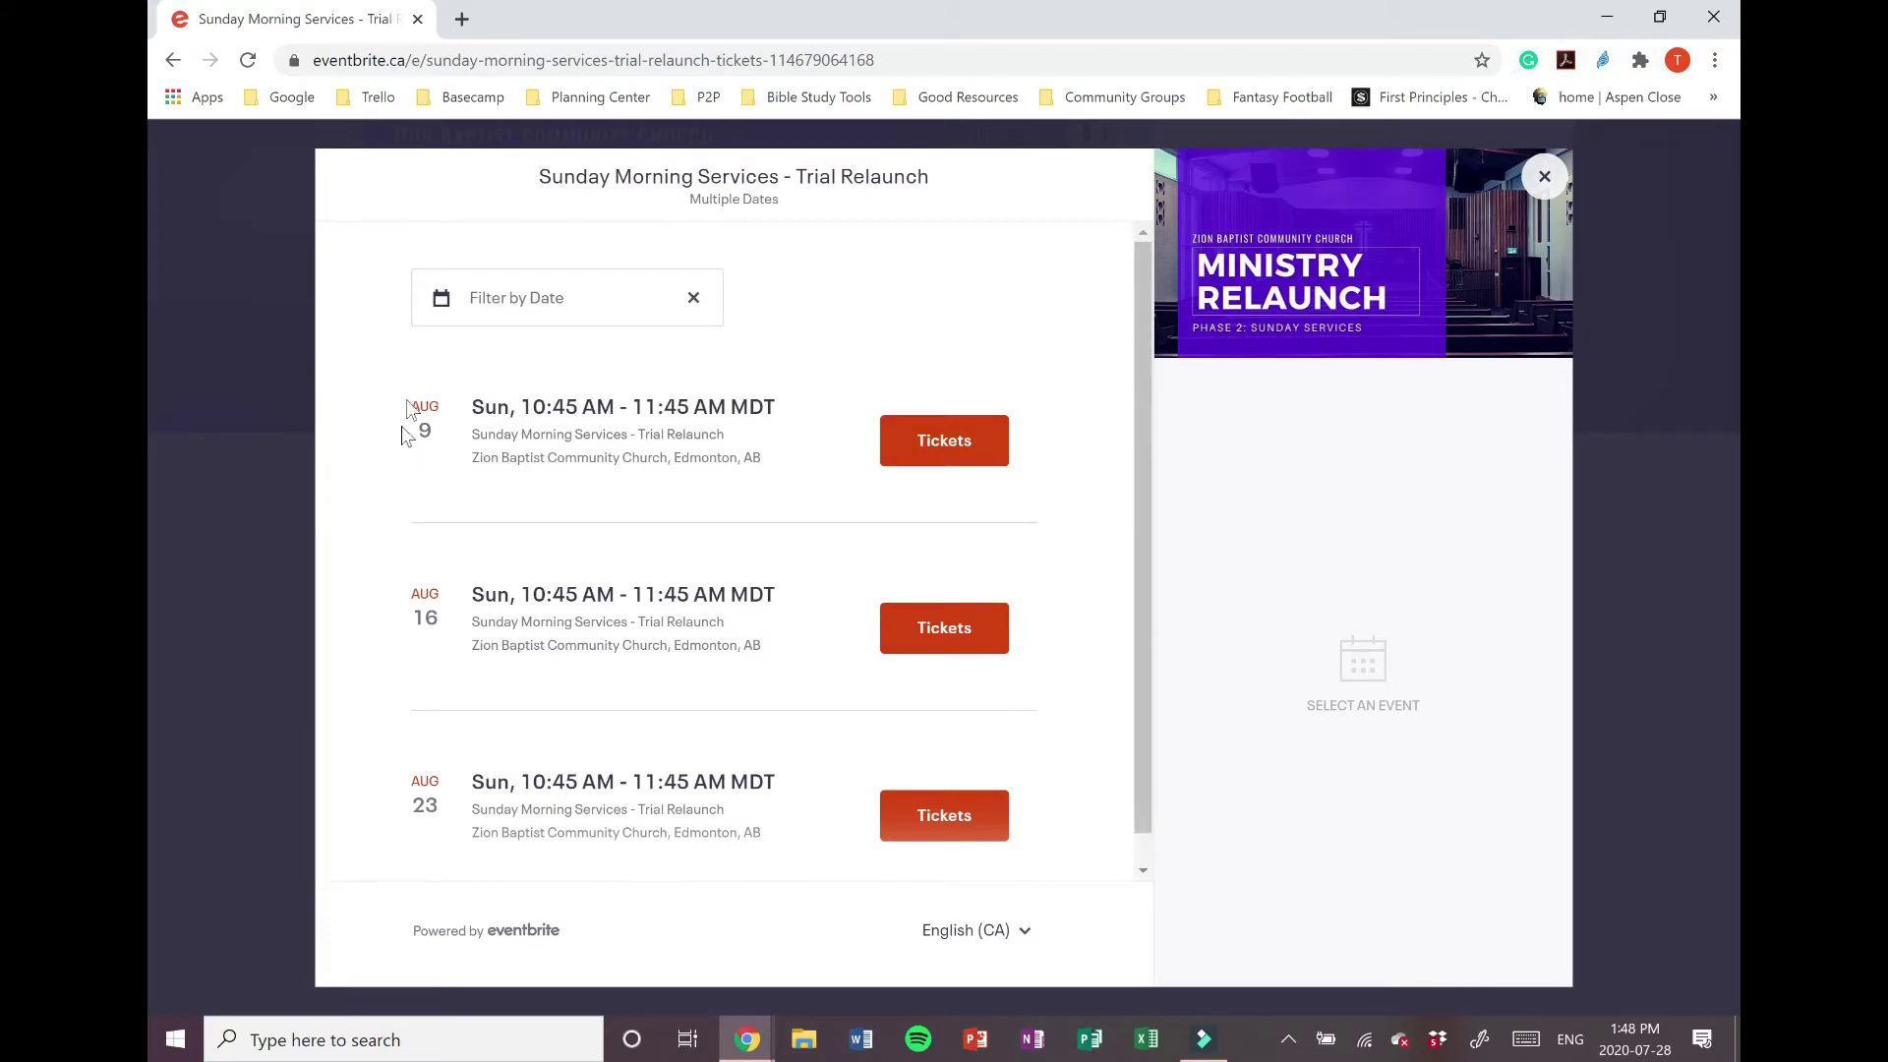
Step: Open the Aug 9 service tickets and browse the adult and children quantity options, leaving all at 0
{"action": "left_click", "coordinate": [967, 441]}
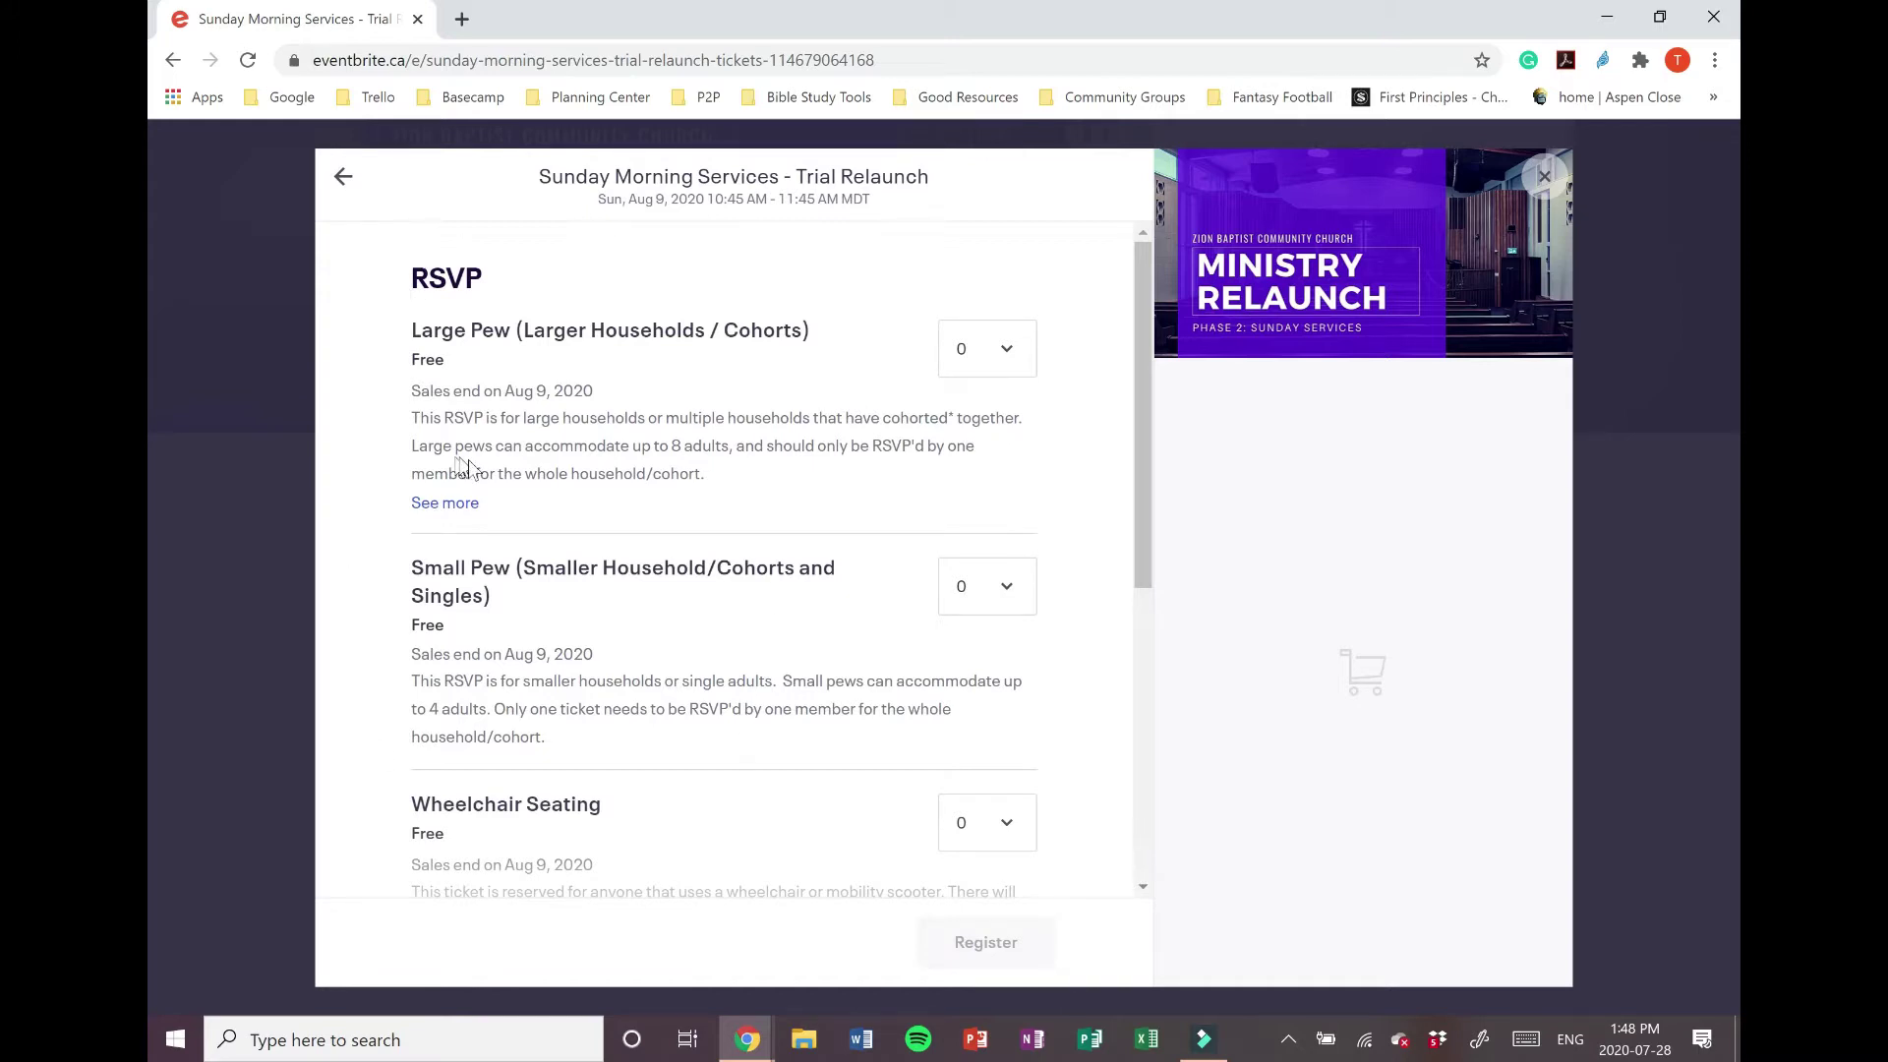
{"action": "scroll", "coordinate": [531, 511], "scroll_direction": "down", "scroll_amount": 5}
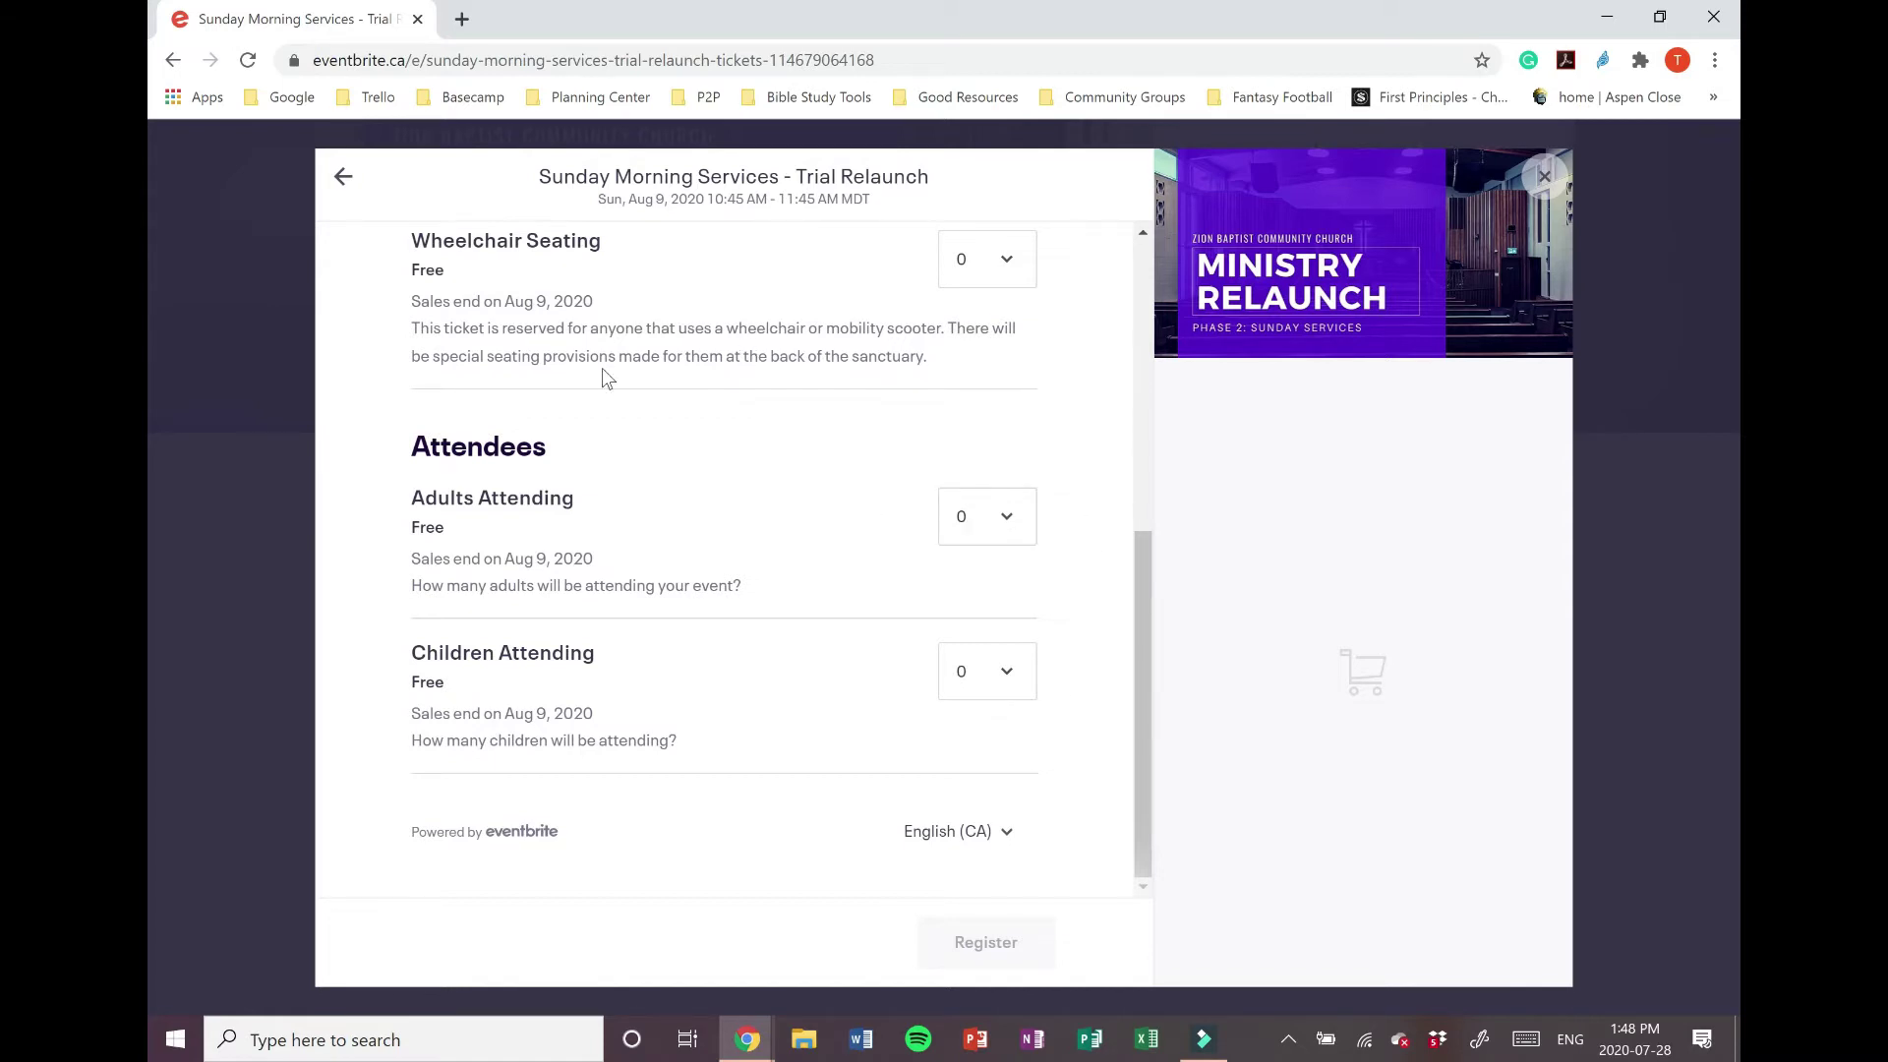
{"action": "left_click", "coordinate": [1003, 515]}
{"action": "left_click", "coordinate": [827, 478]}
{"action": "left_click", "coordinate": [983, 685]}
{"action": "left_click", "coordinate": [810, 492]}
{"action": "scroll", "coordinate": [742, 651], "scroll_direction": "up", "scroll_amount": 6}
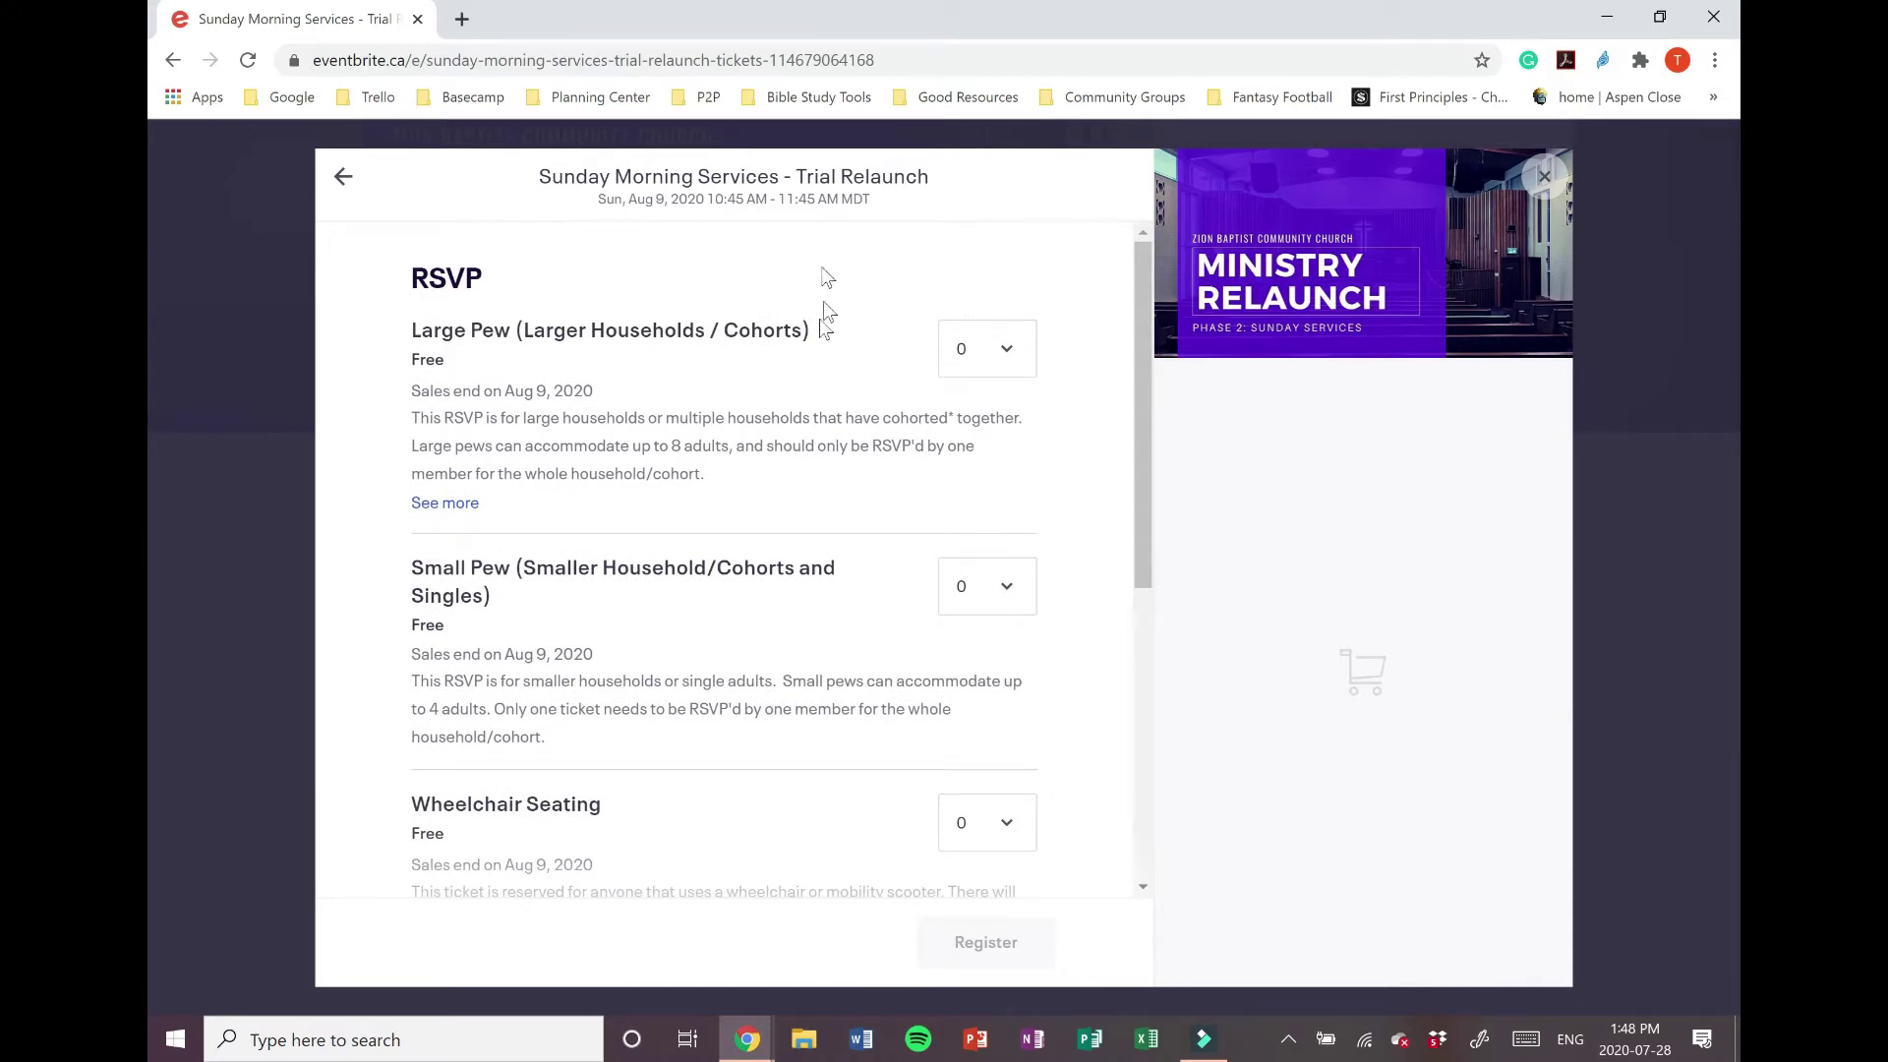
{"action": "scroll", "coordinate": [812, 331], "scroll_direction": "down", "scroll_amount": 1}
{"action": "scroll", "coordinate": [812, 331], "scroll_direction": "up", "scroll_amount": 1}
{"action": "scroll", "coordinate": [478, 521], "scroll_direction": "down", "scroll_amount": 2}
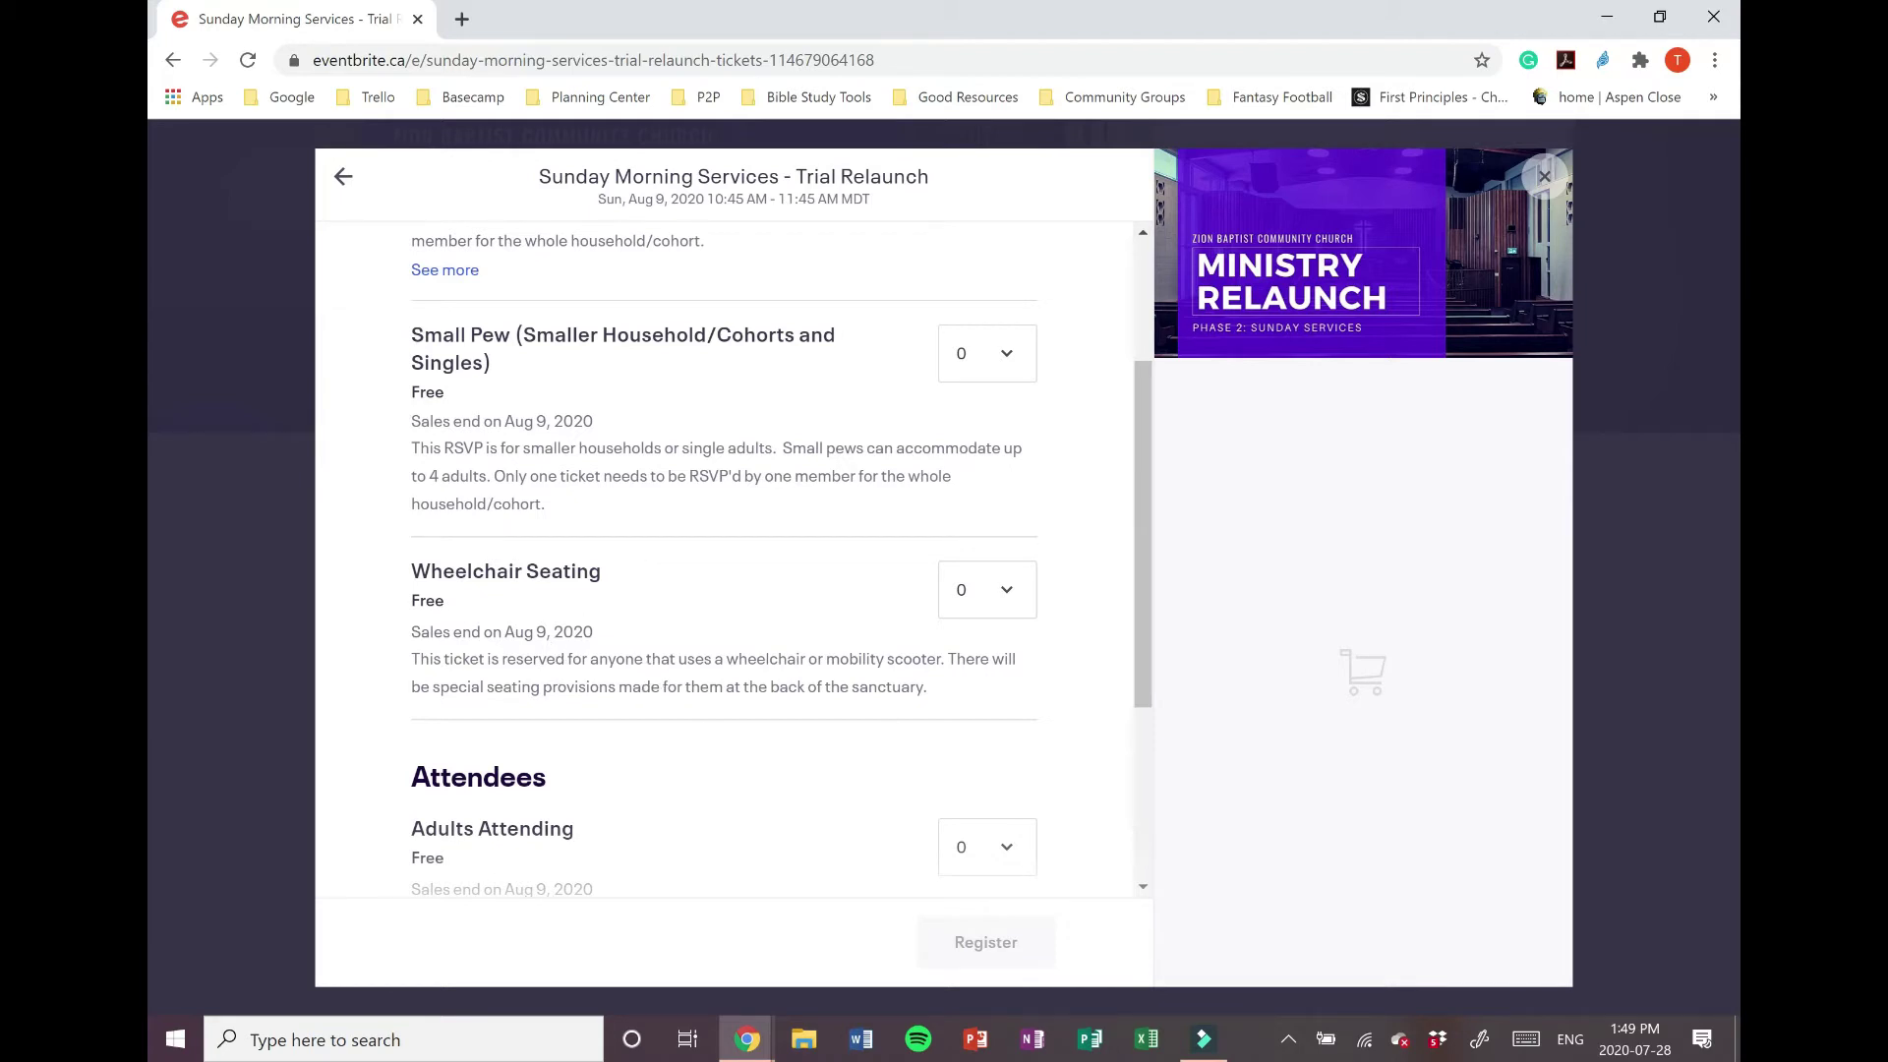
{"action": "left_click", "coordinate": [993, 591]}
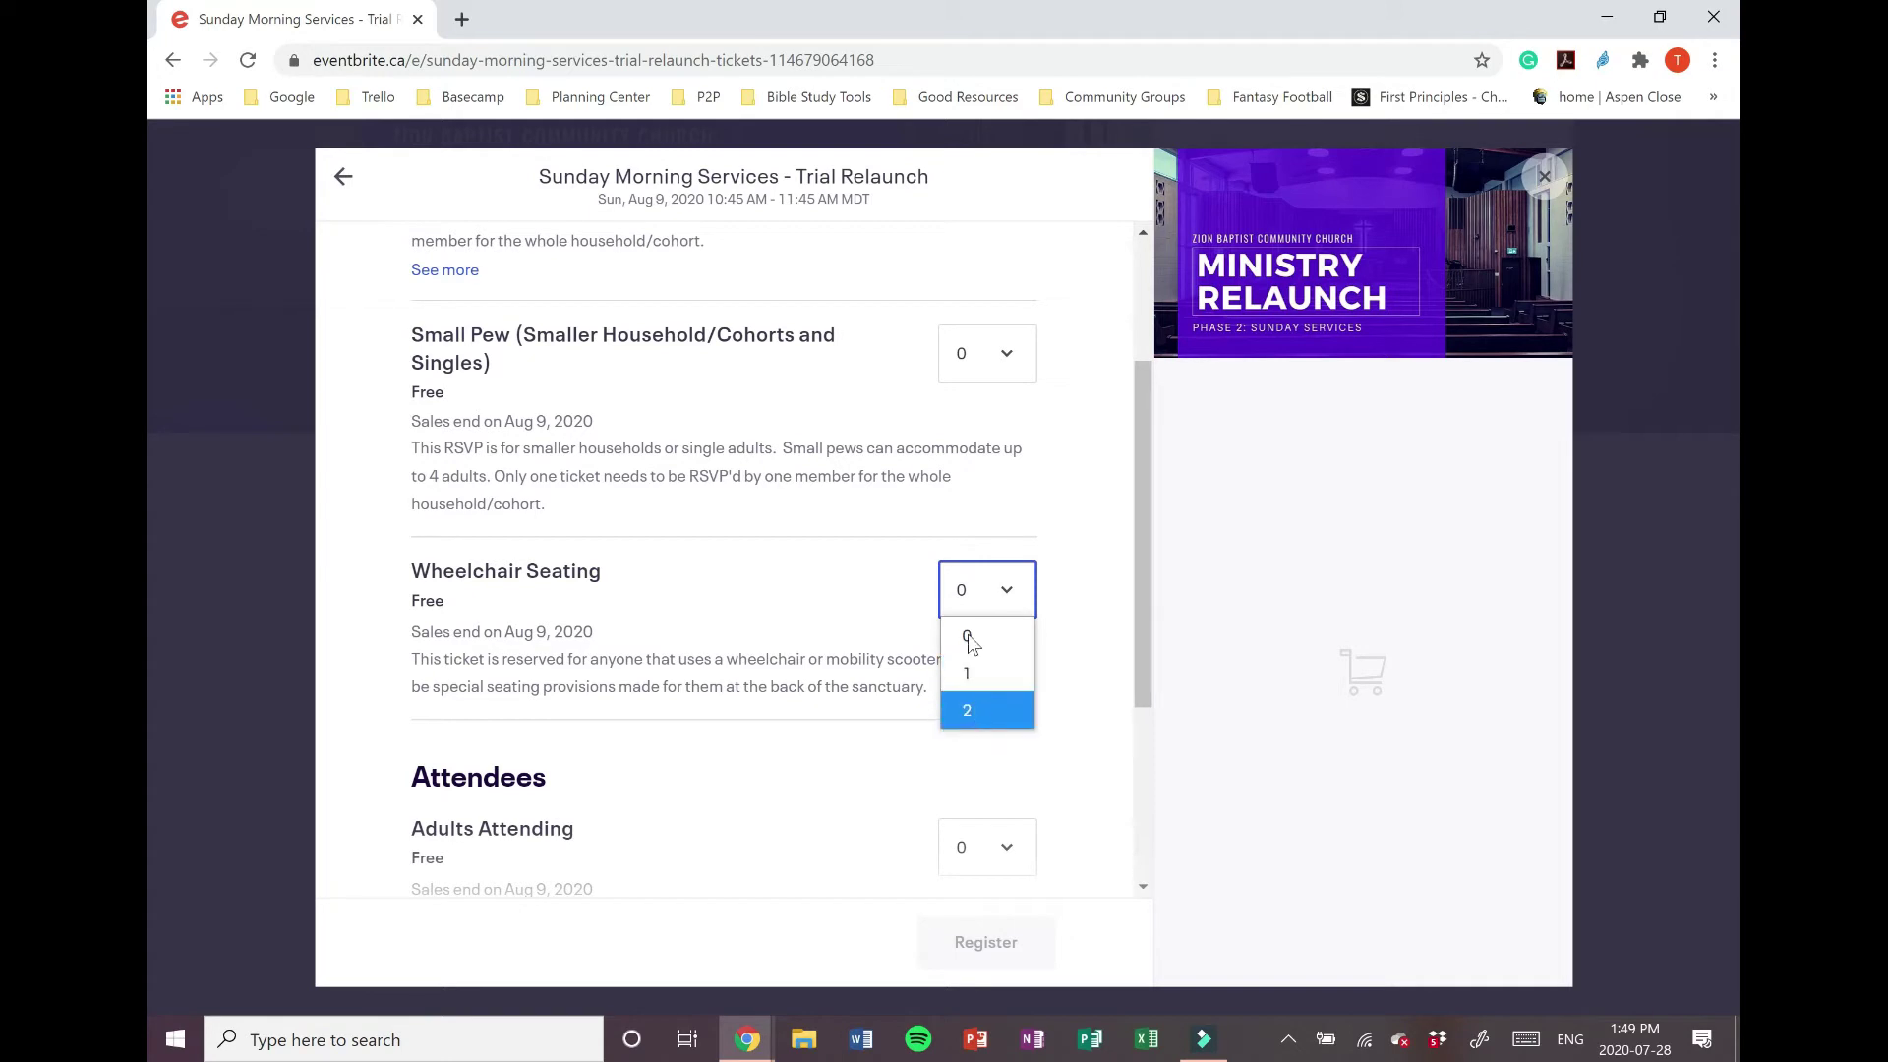
{"action": "left_click", "coordinate": [813, 561]}
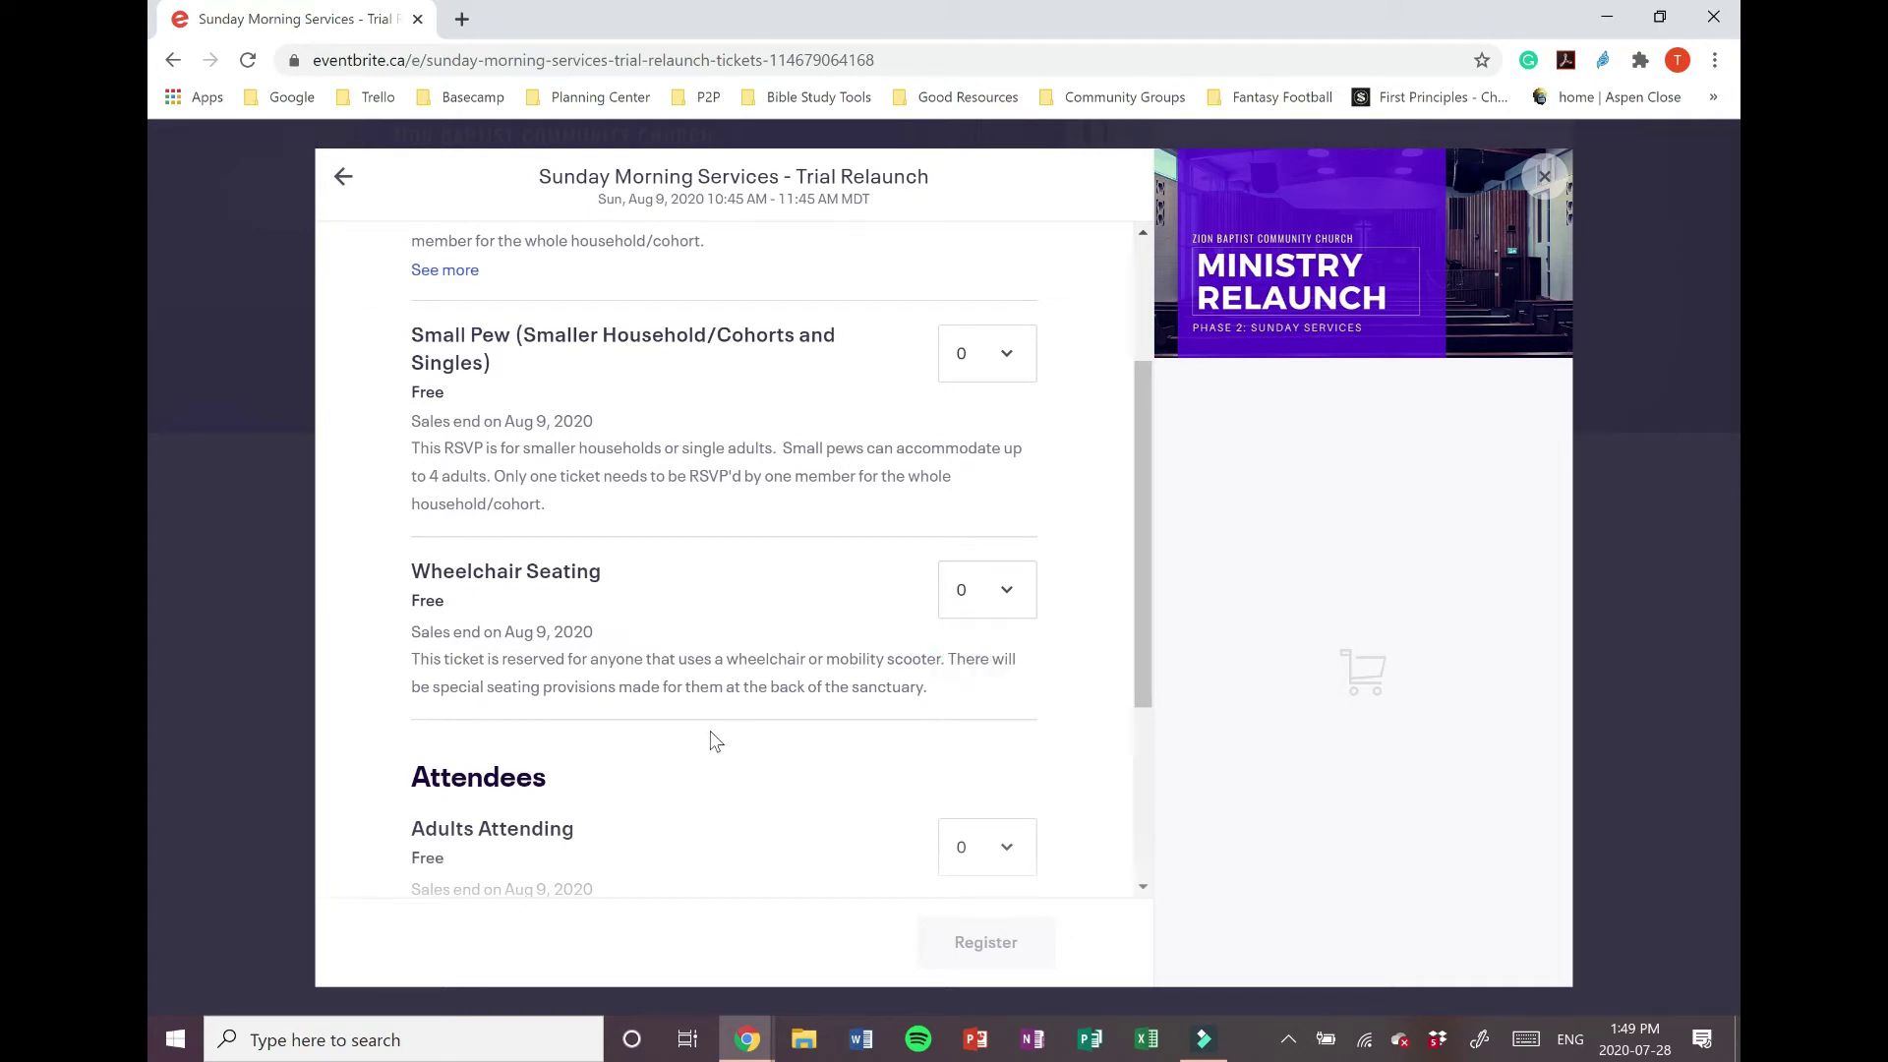
{"action": "scroll", "coordinate": [859, 559], "scroll_direction": "up", "scroll_amount": 3}
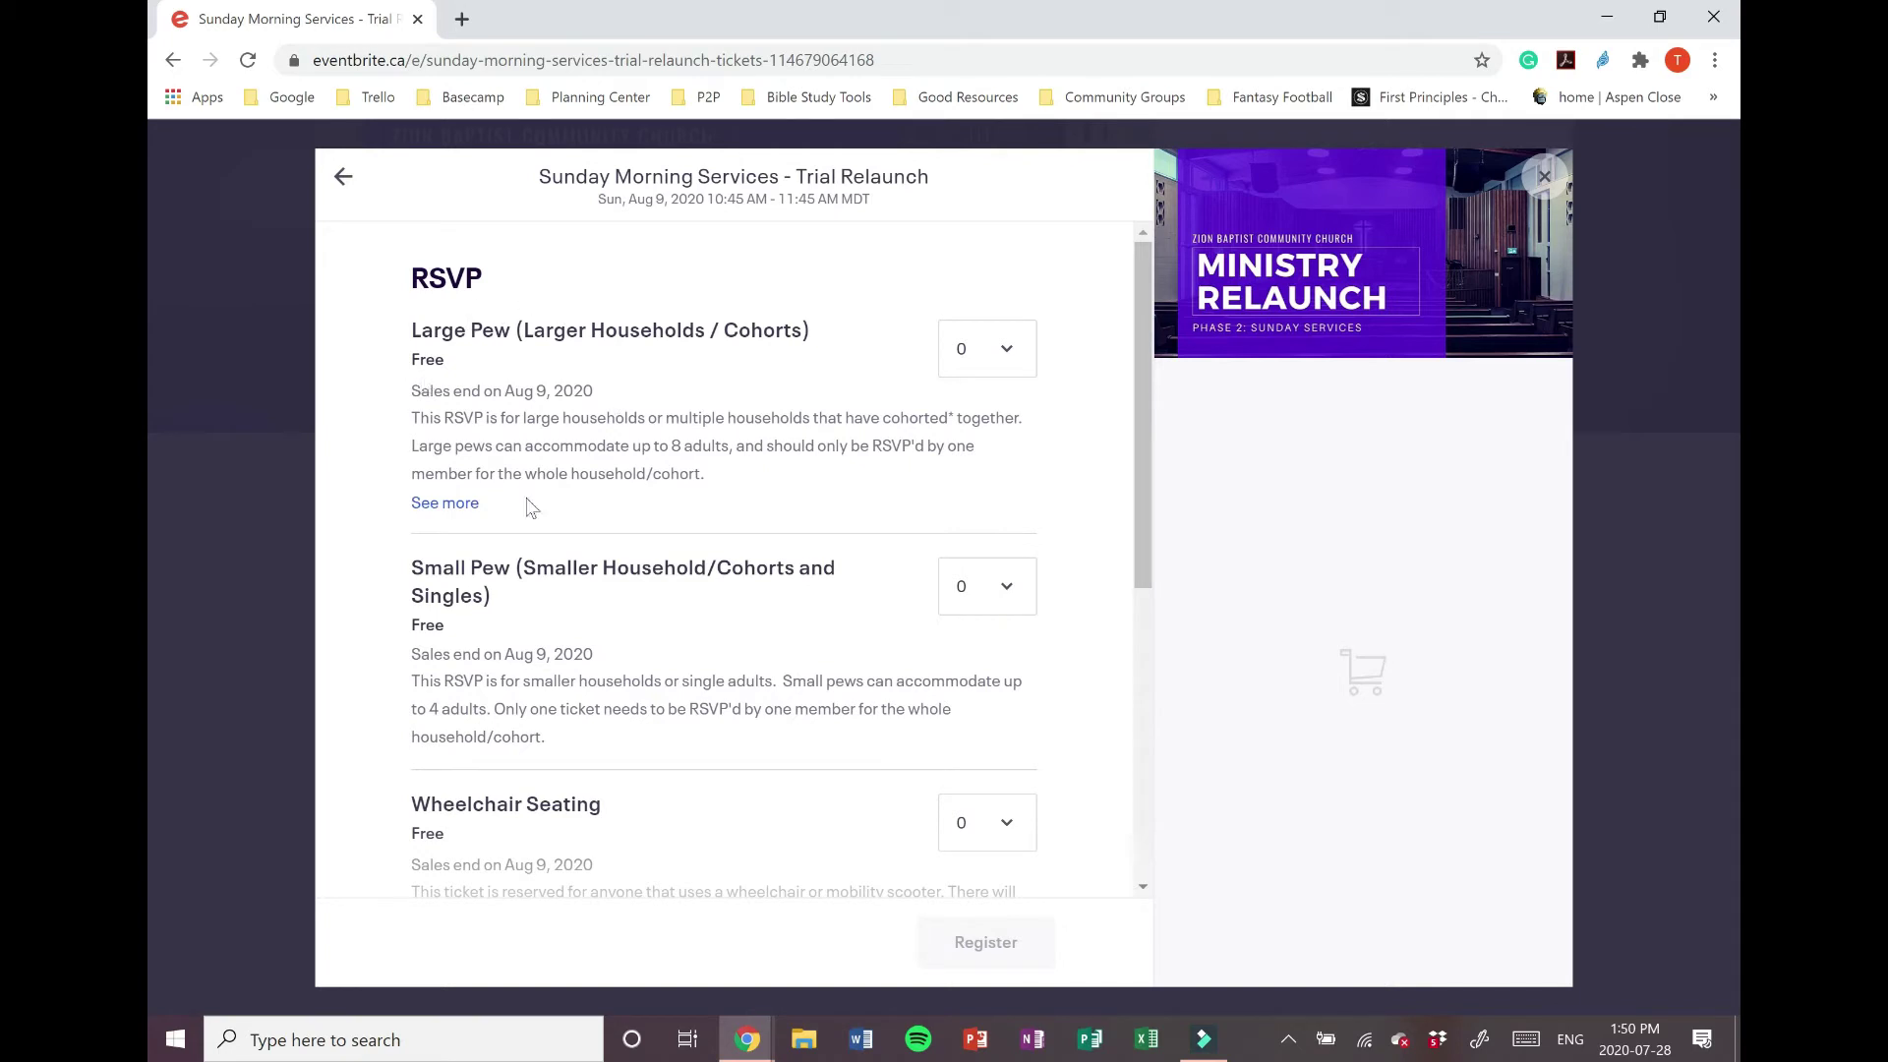
Step: Expand the Large Pew description to read the full explanation of a household cohort
{"action": "left_click", "coordinate": [474, 504]}
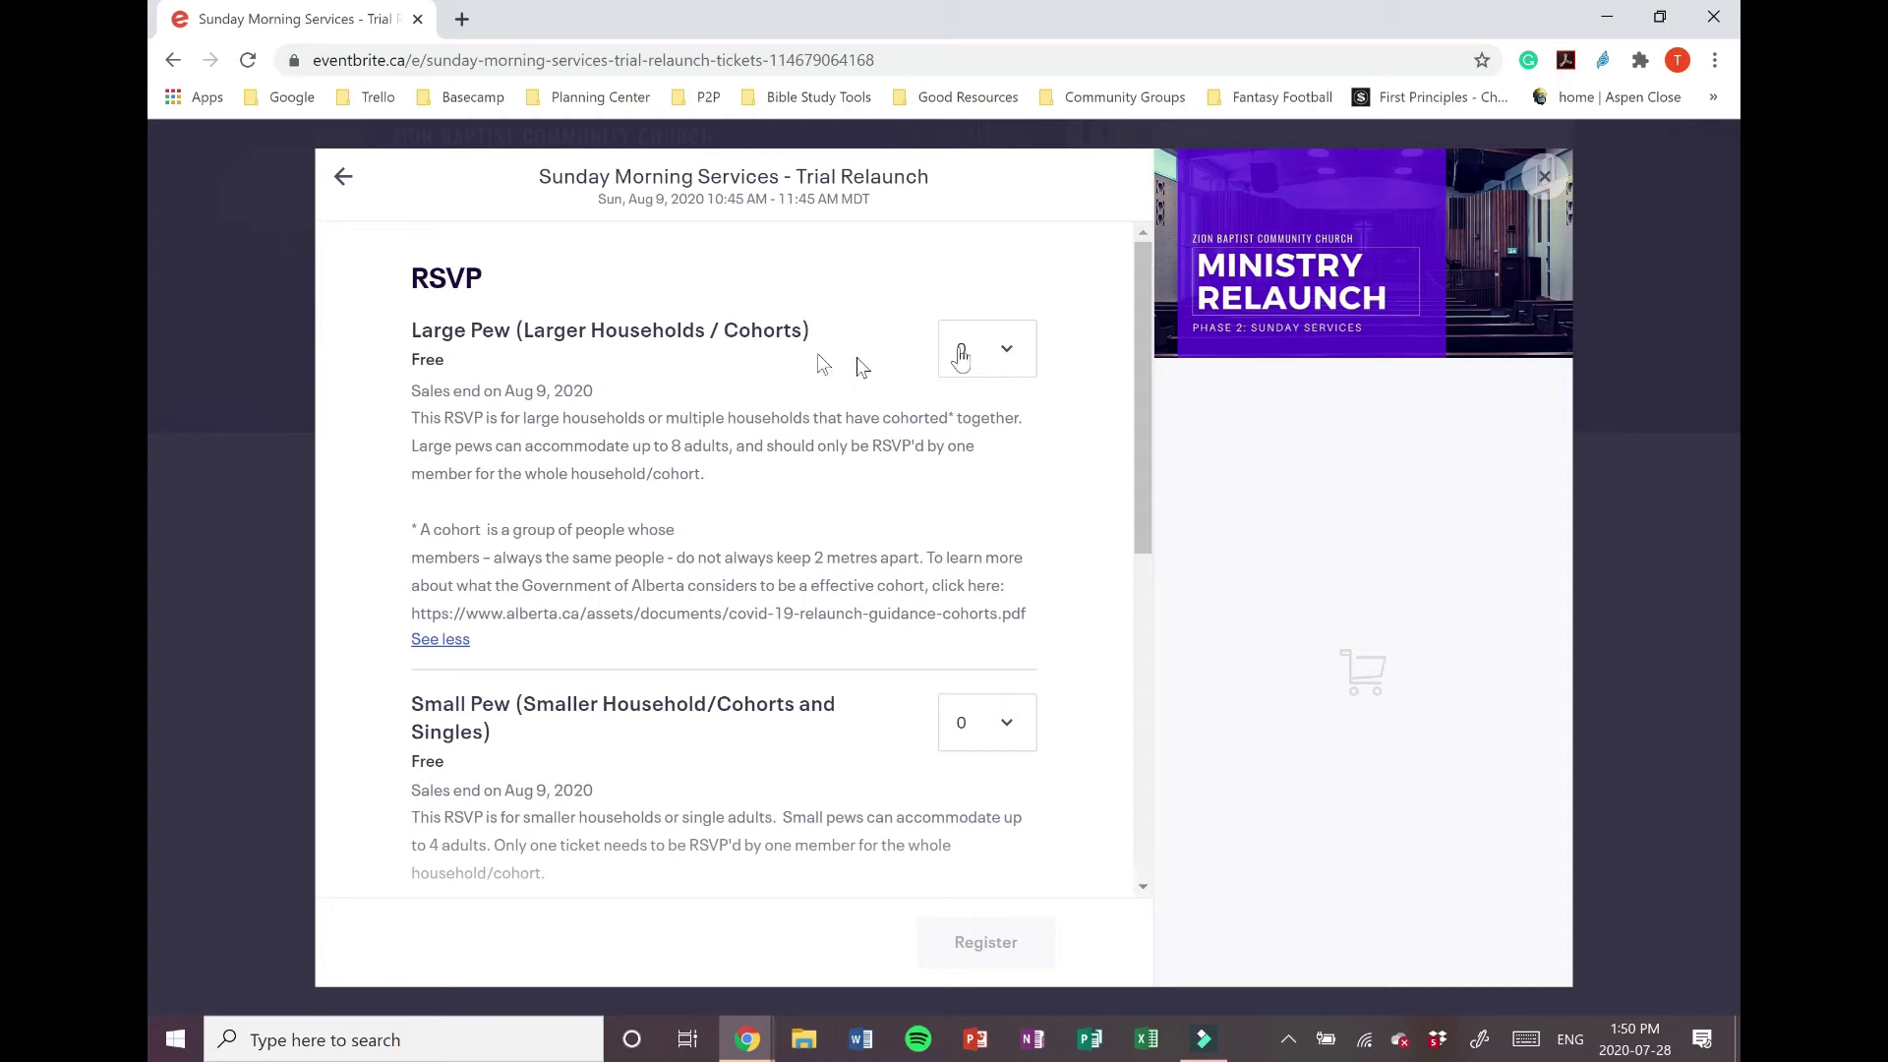
Step: Set the Large Pew ticket quantity to 1 for the Aug 9 service
{"action": "left_click", "coordinate": [996, 376]}
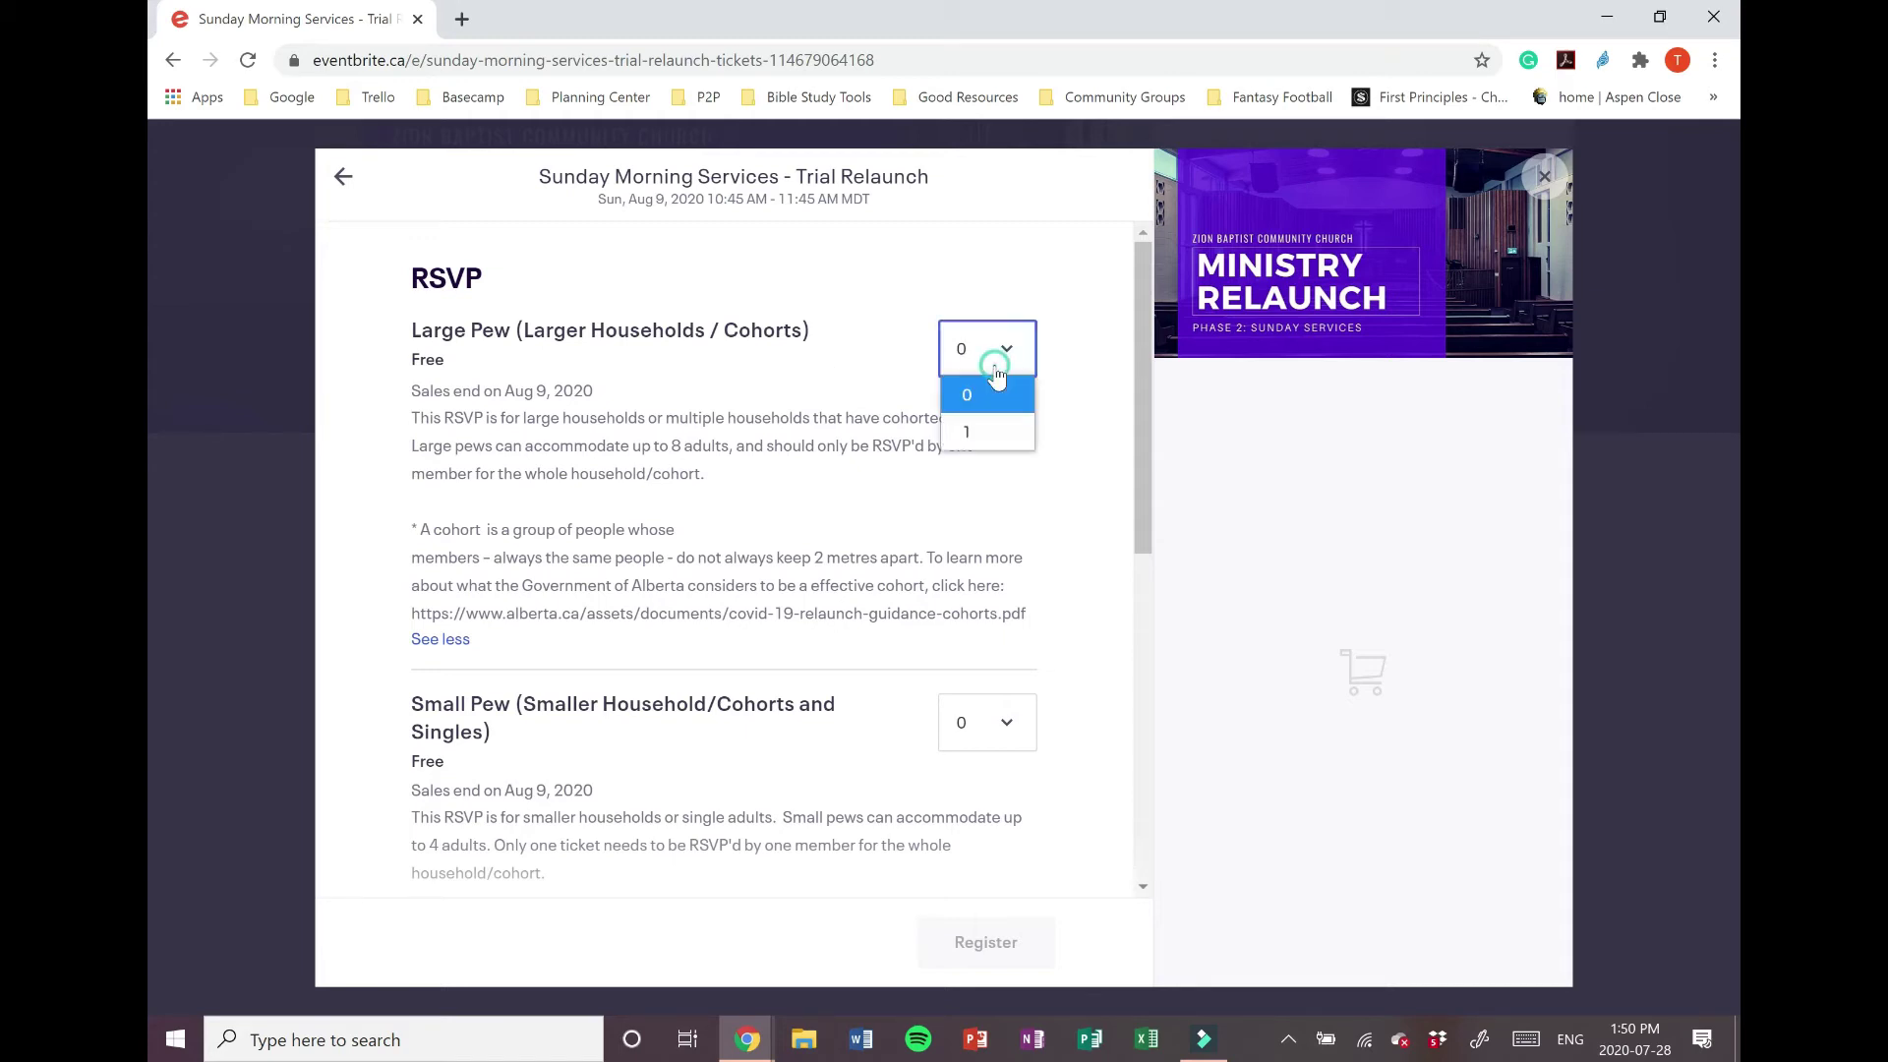
{"action": "left_click", "coordinate": [815, 362]}
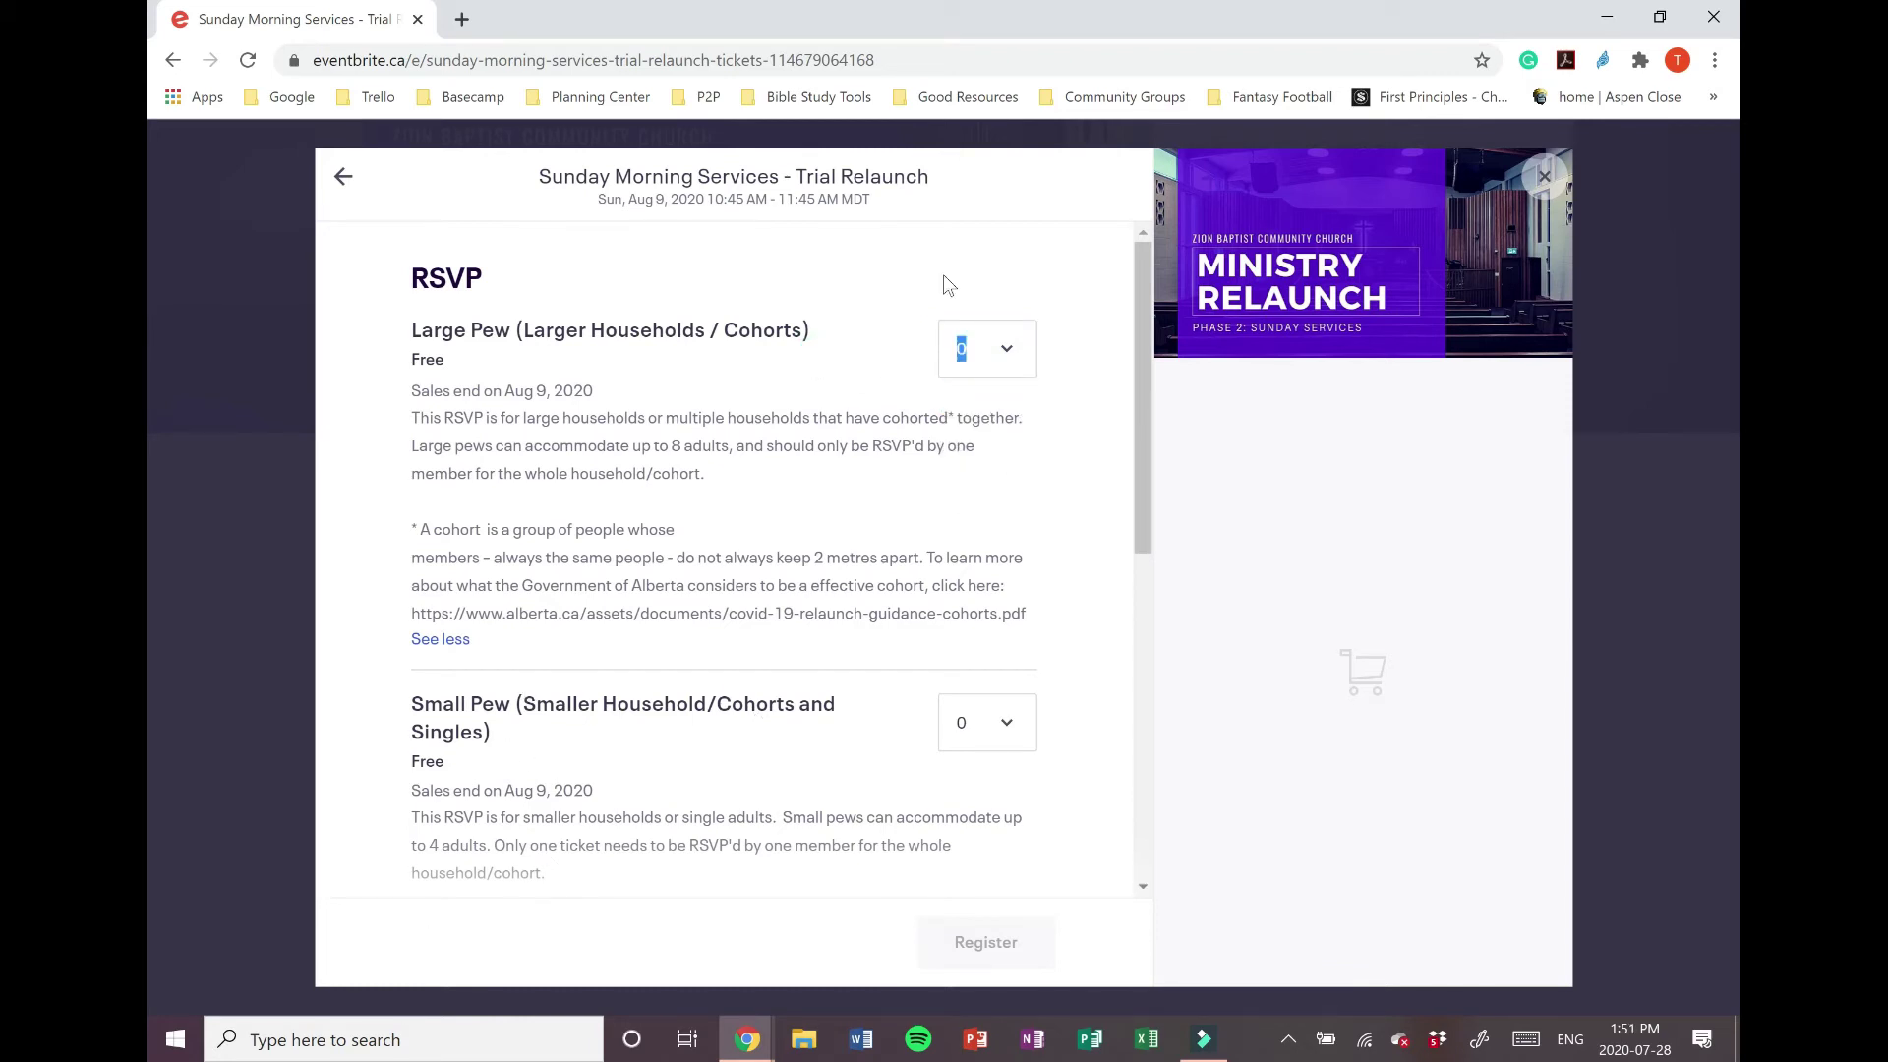
{"action": "left_click", "coordinate": [1001, 362]}
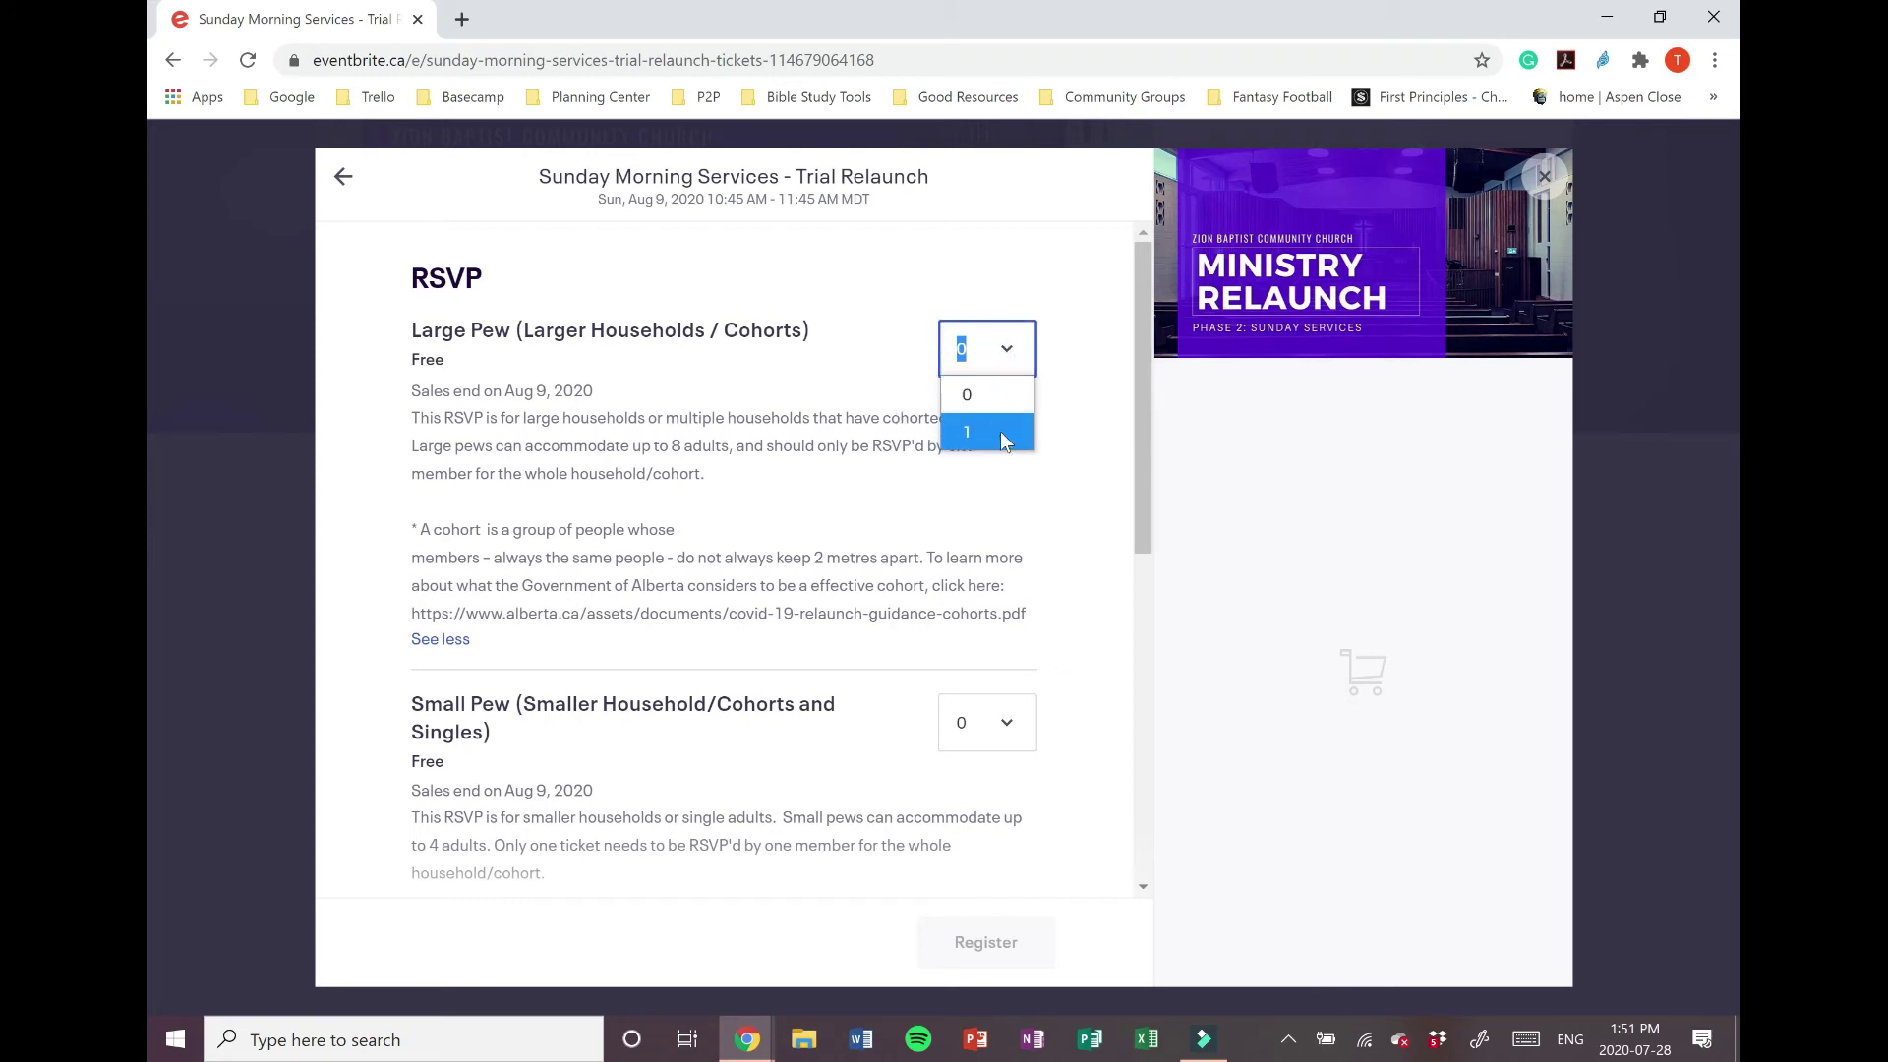
{"action": "left_click", "coordinate": [1000, 433]}
{"action": "scroll", "coordinate": [1000, 489], "scroll_direction": "down", "scroll_amount": 3}
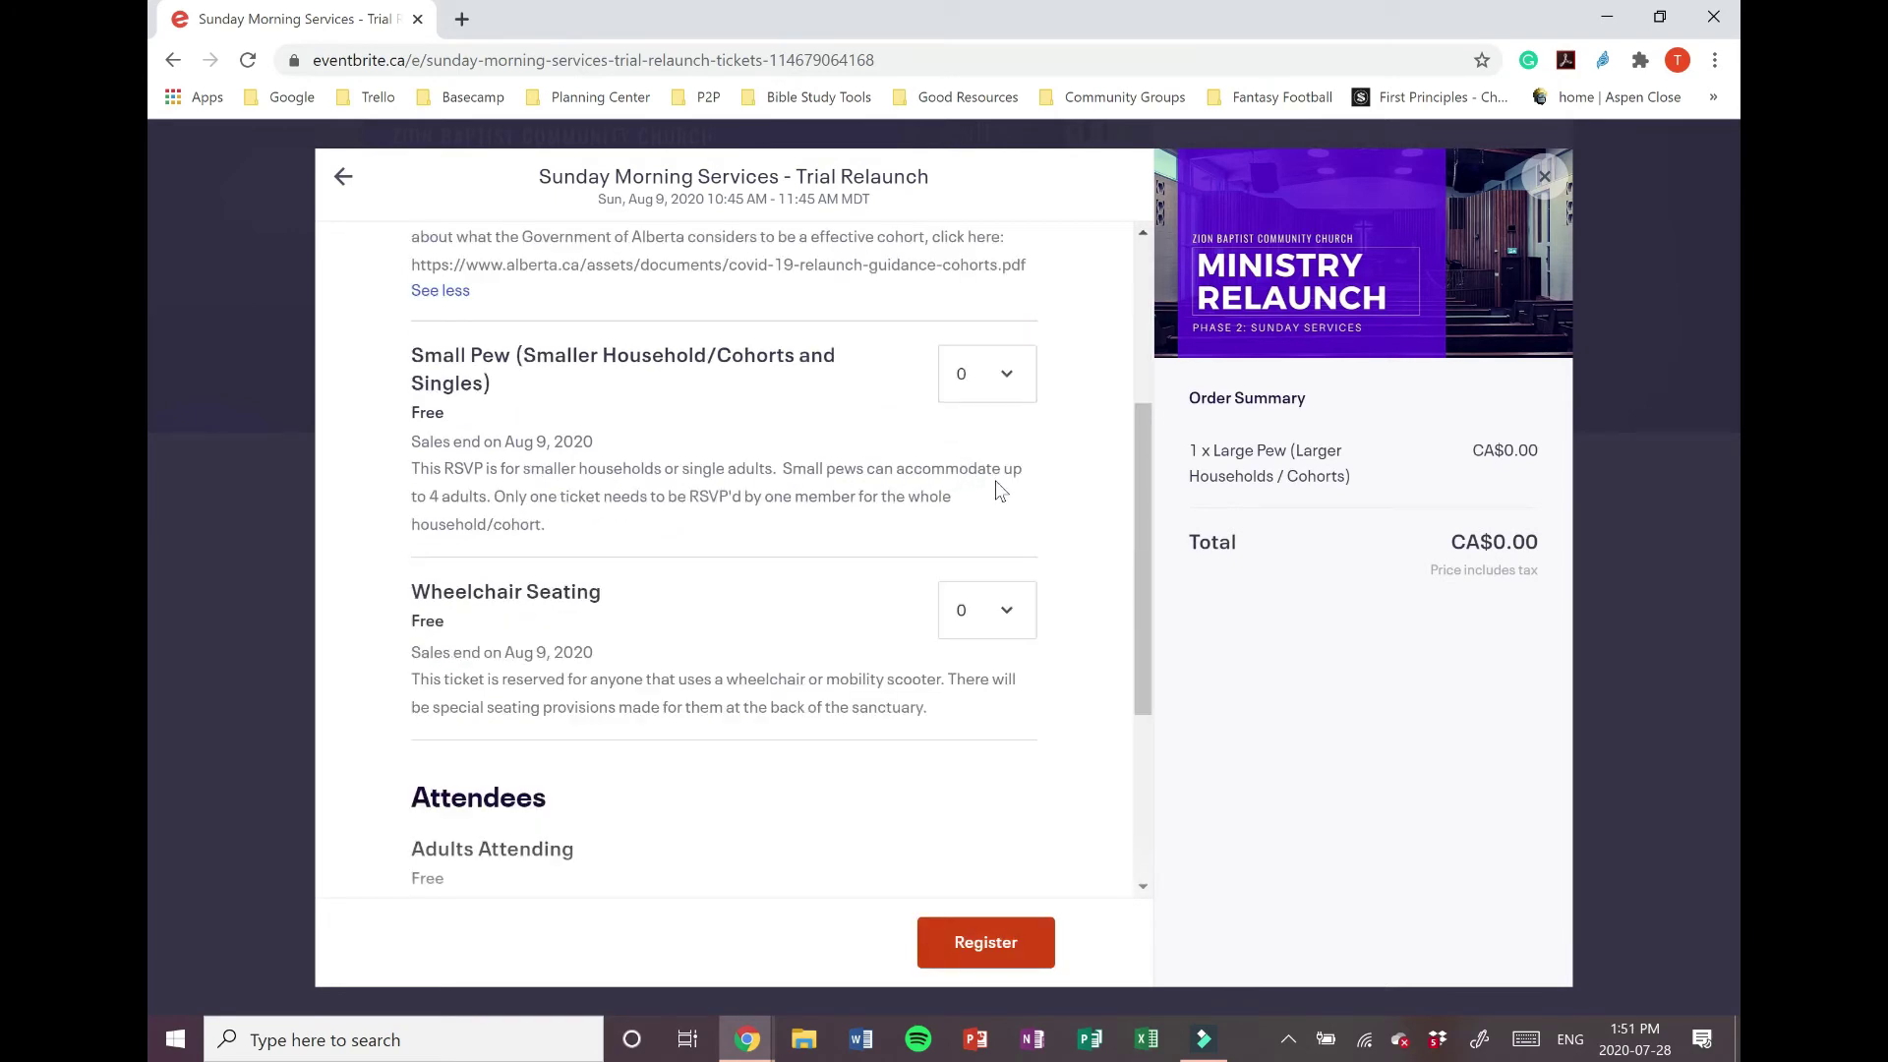
{"action": "scroll", "coordinate": [998, 489], "scroll_direction": "down", "scroll_amount": 3}
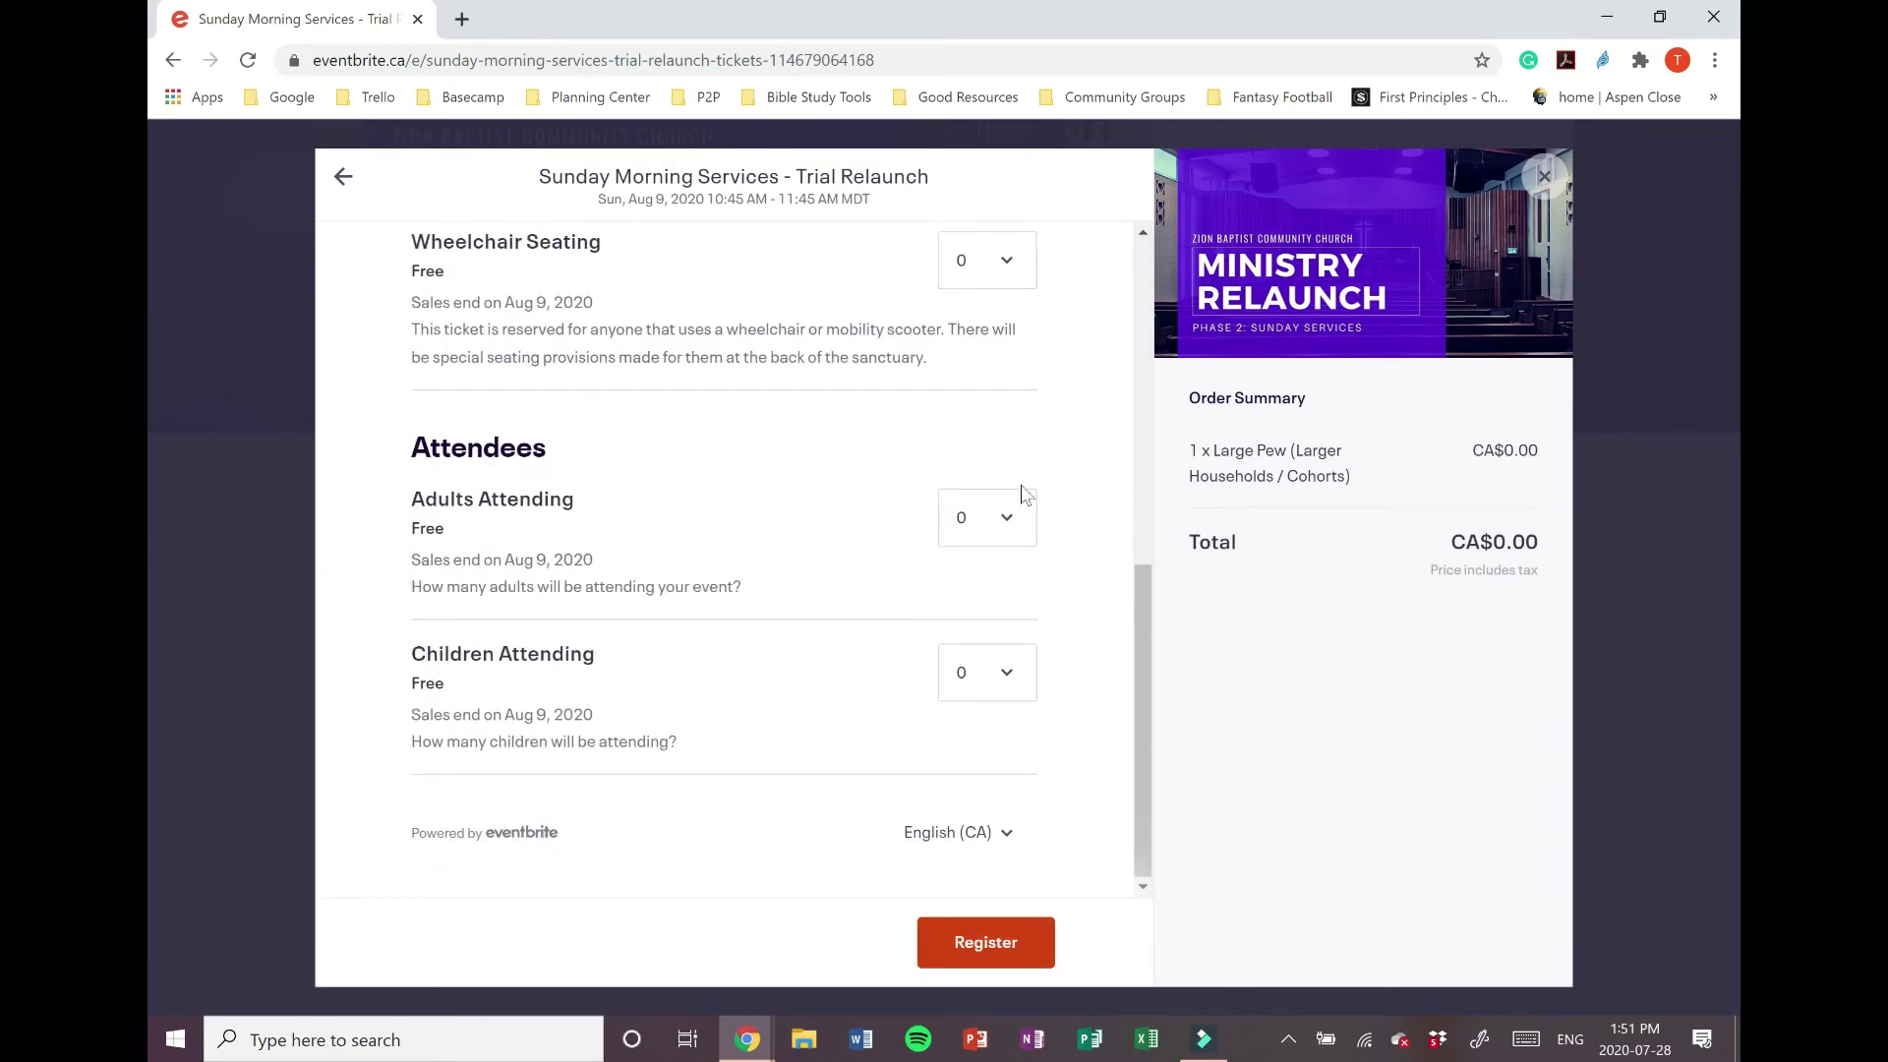
Step: Set Adults Attending to 2 and Children Attending to 4, then submit to checkout
{"action": "left_click", "coordinate": [1003, 517]}
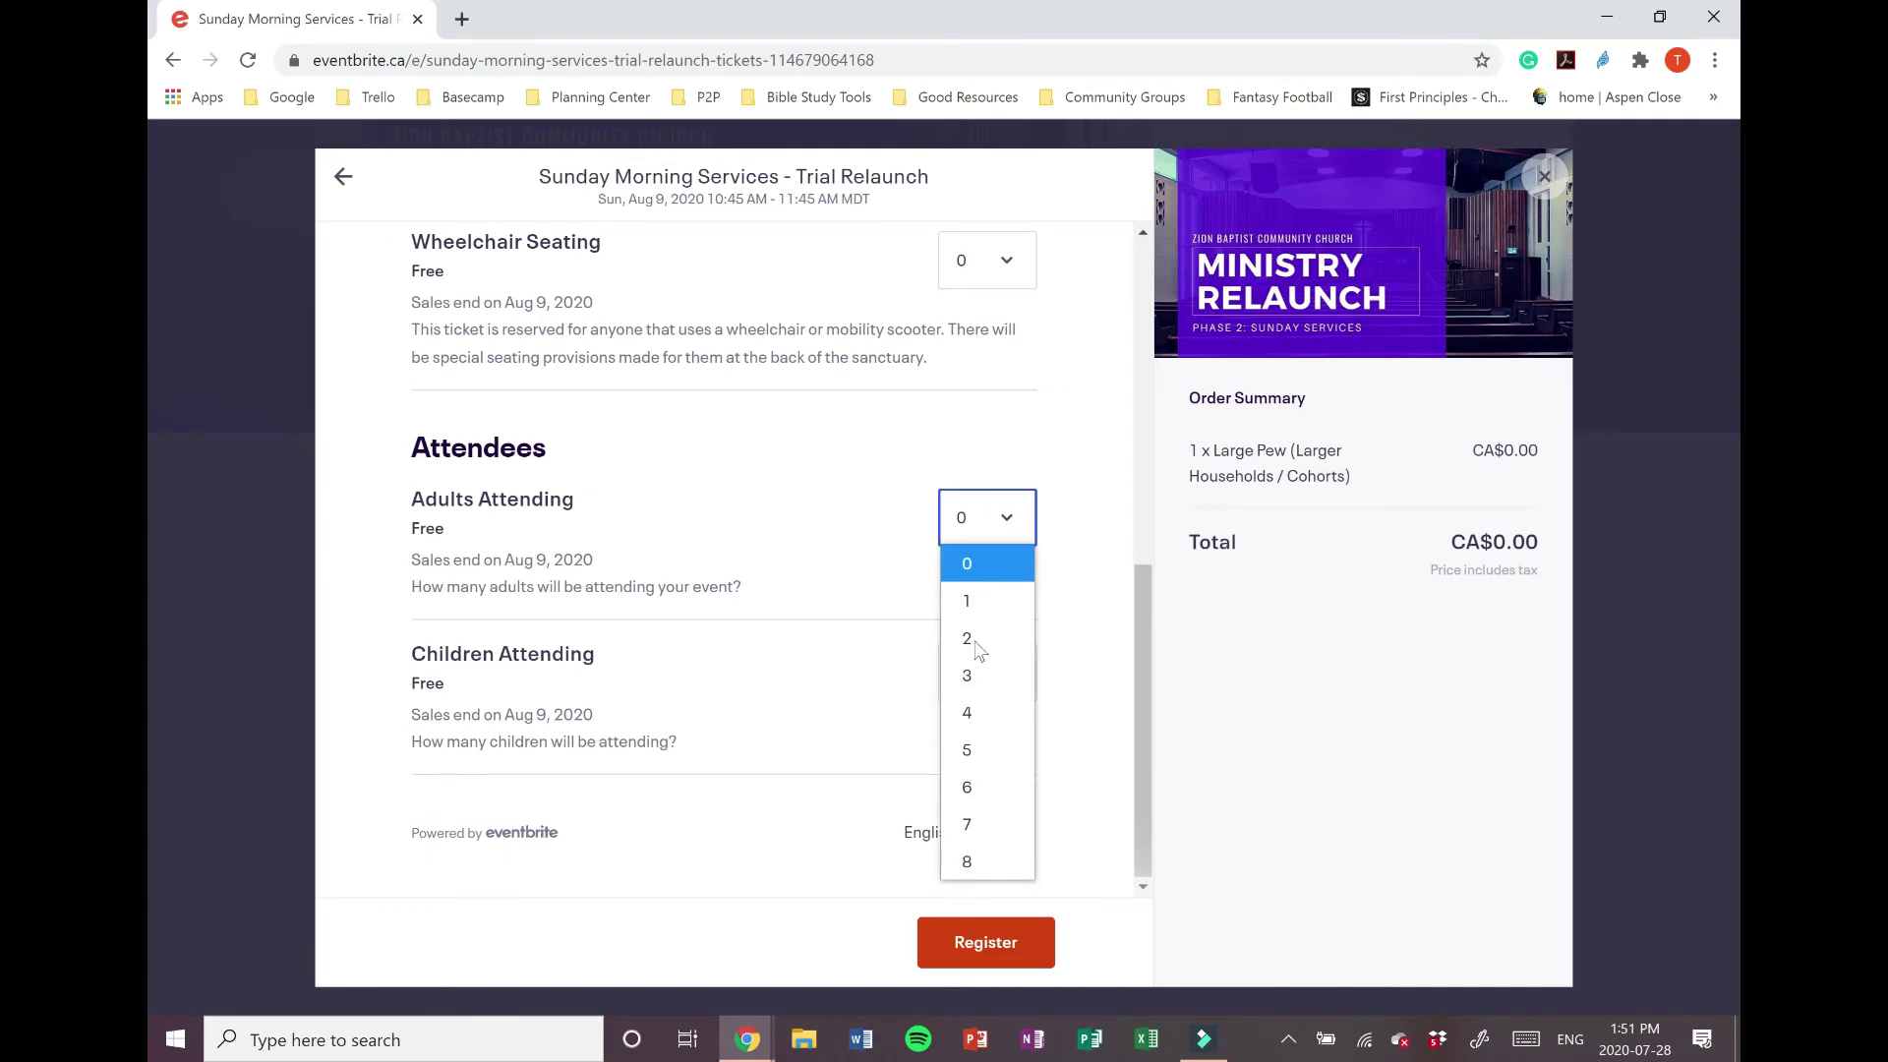
{"action": "left_click", "coordinate": [982, 640]}
{"action": "left_click", "coordinate": [1002, 677]}
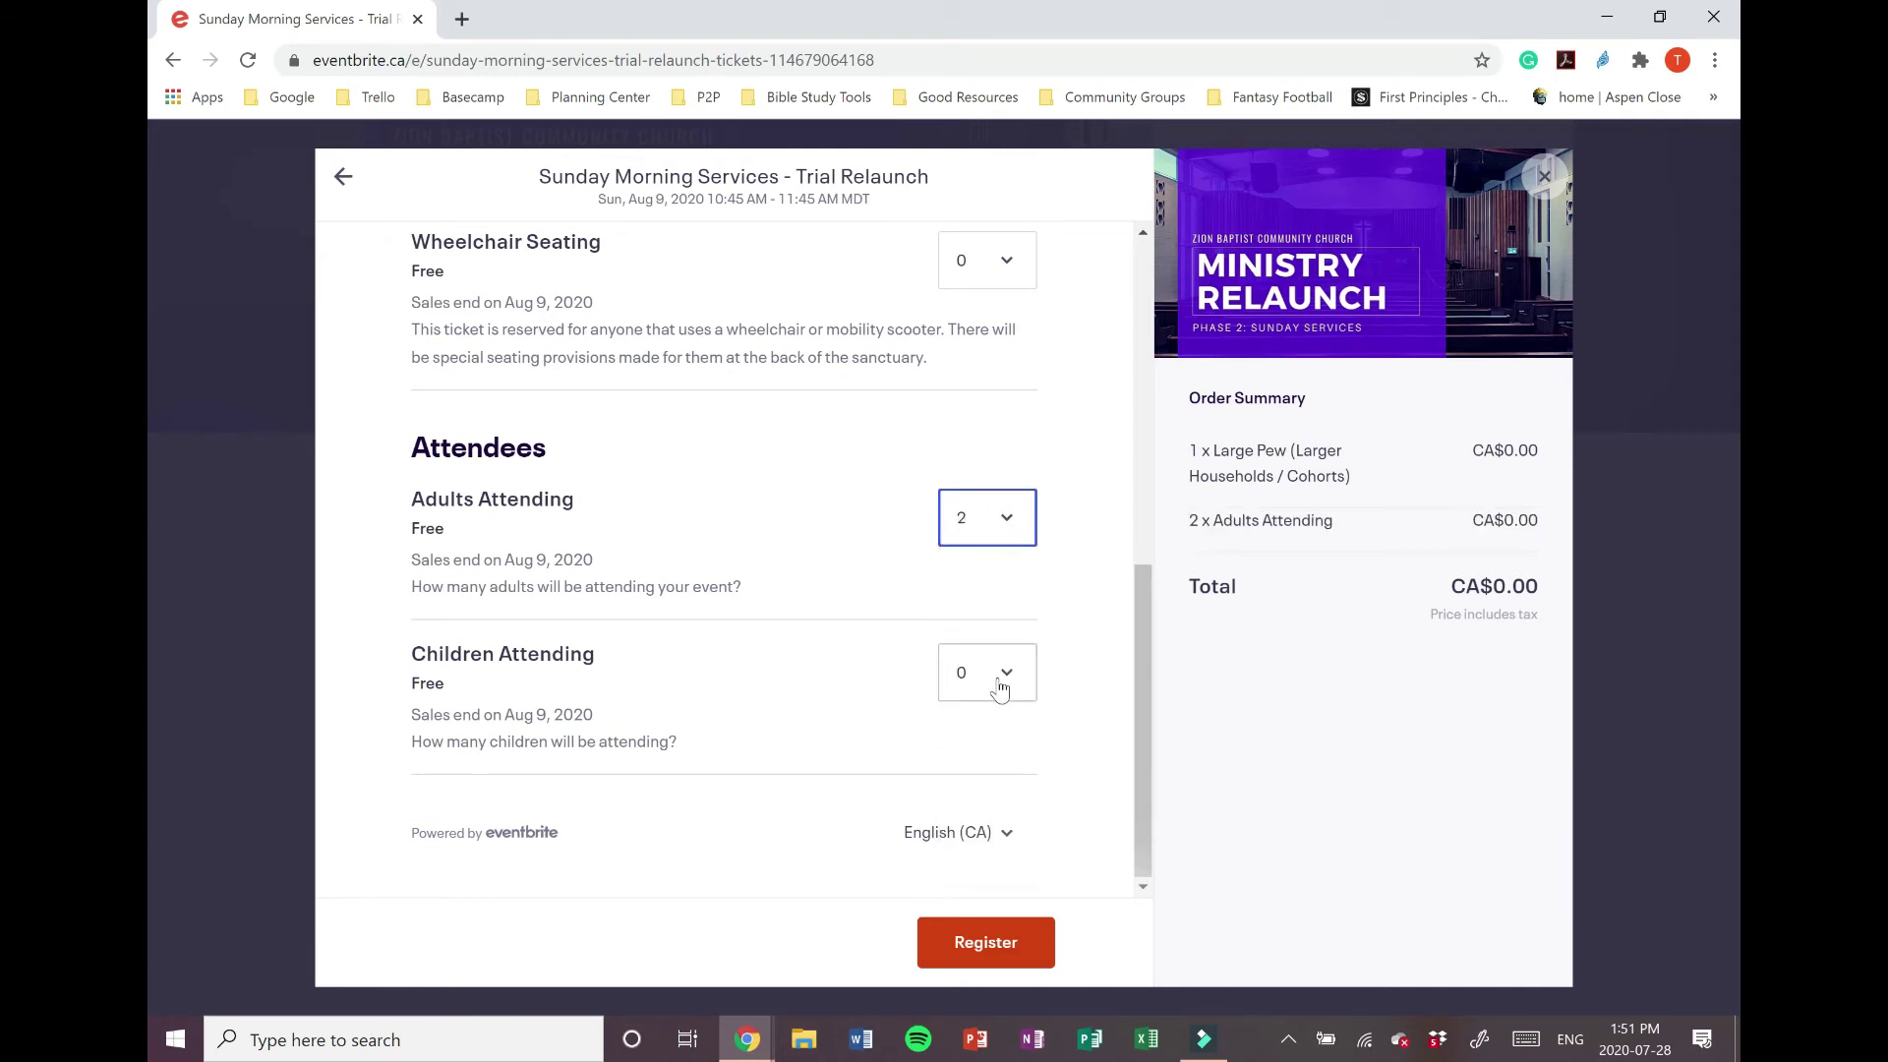
{"action": "left_click", "coordinate": [993, 402]}
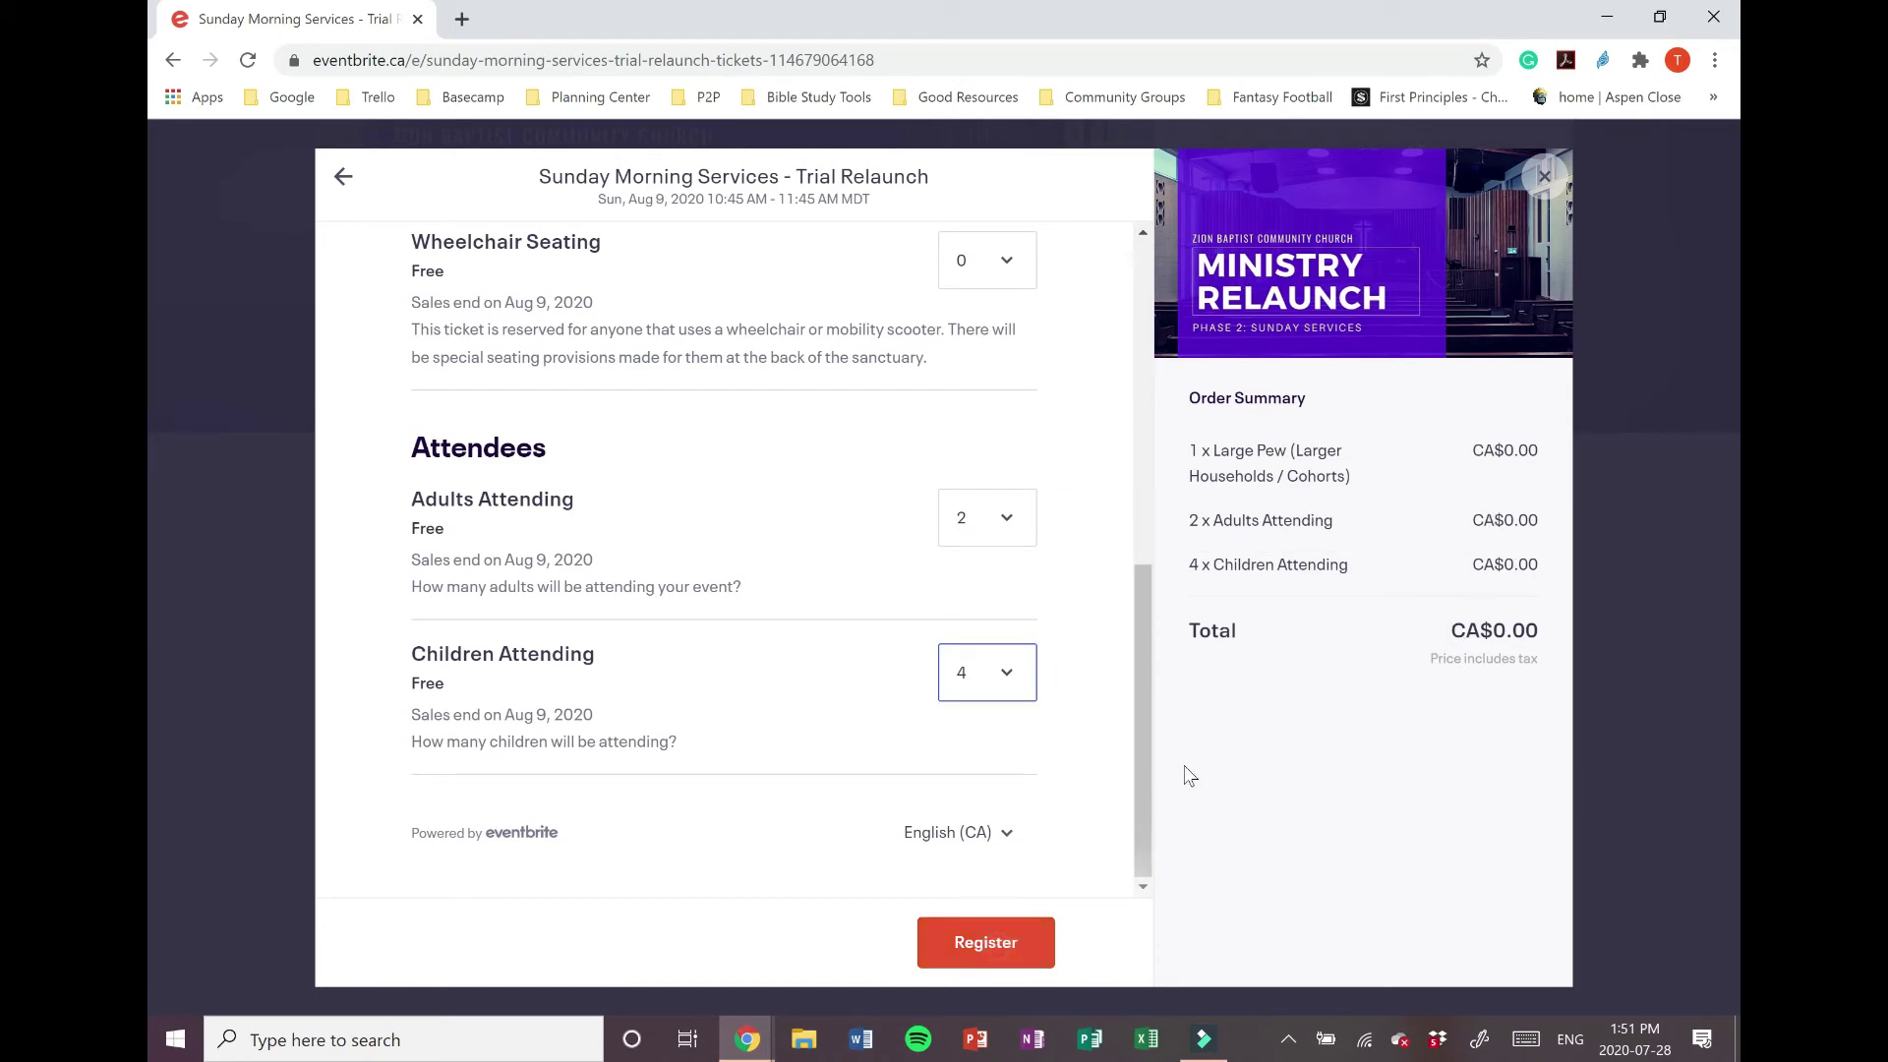
{"action": "key", "text": "Return"}
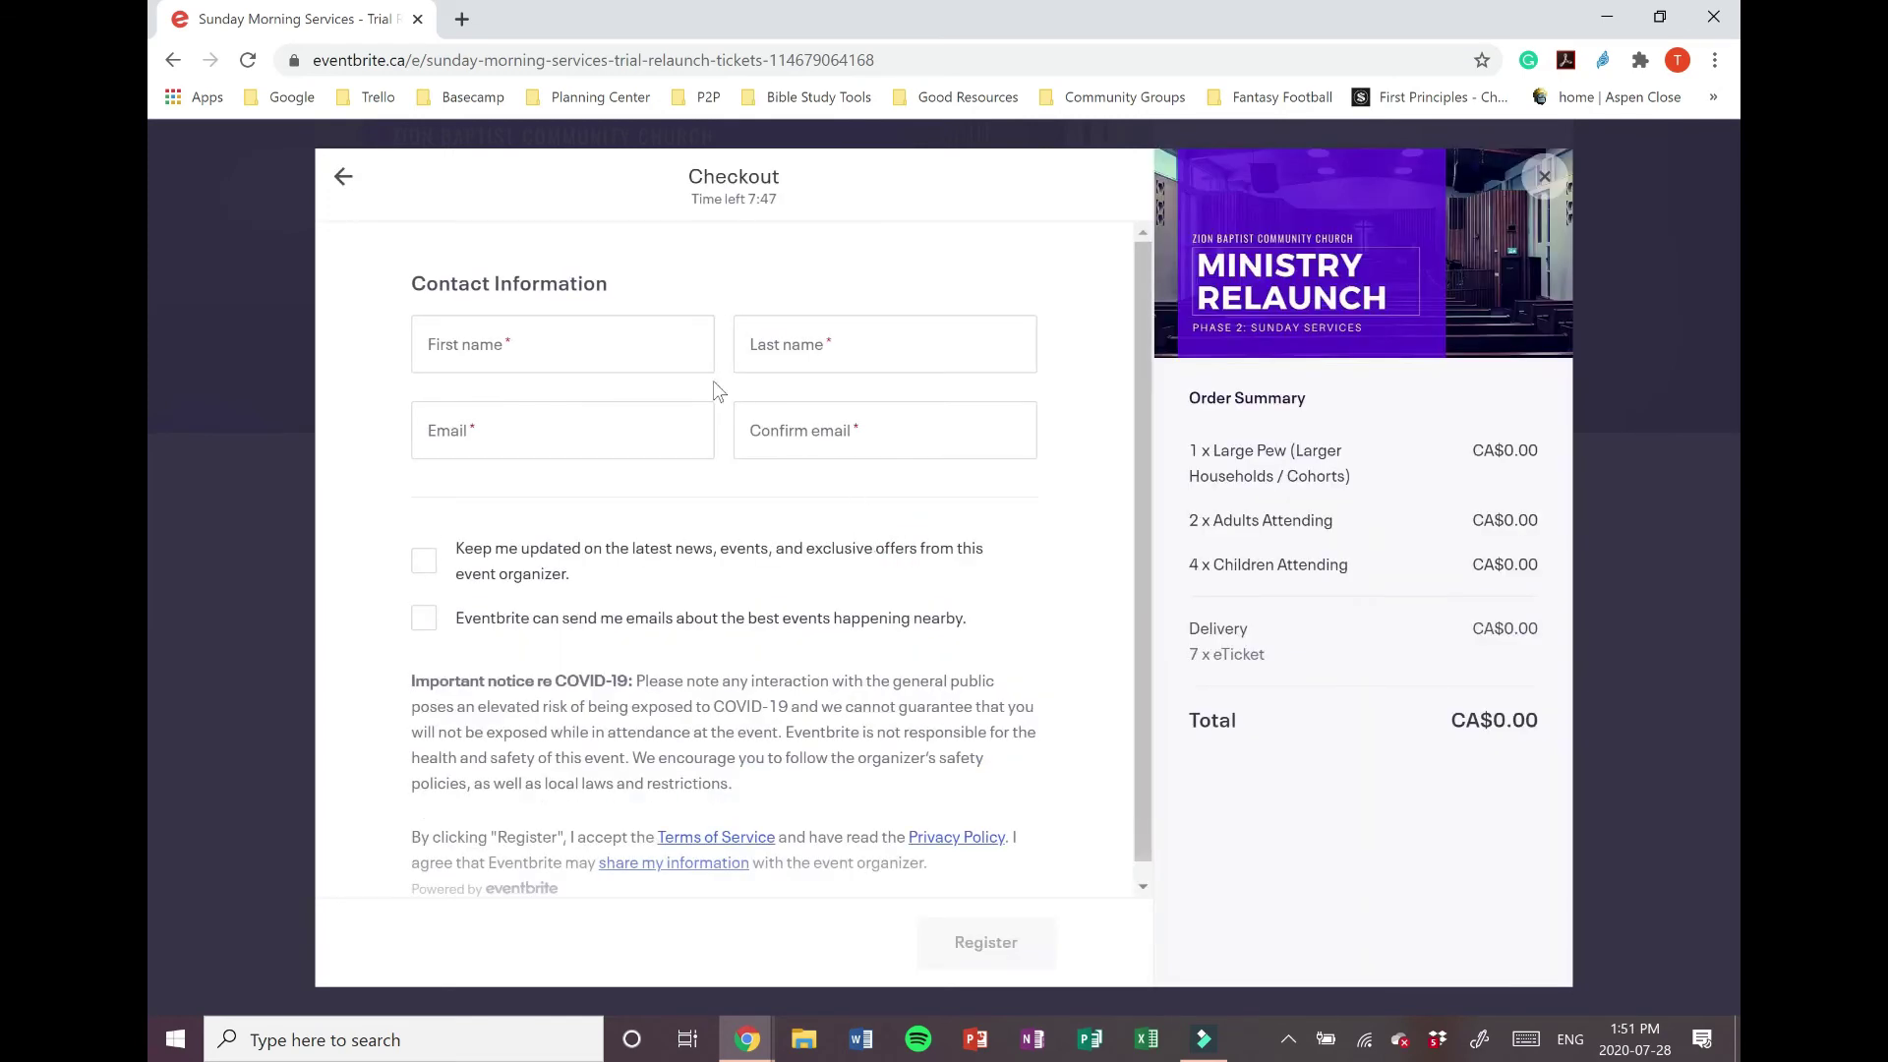
Step: Fill in the buyer's first name, last name, email address and matching confirmation email
{"action": "left_click", "coordinate": [616, 352]}
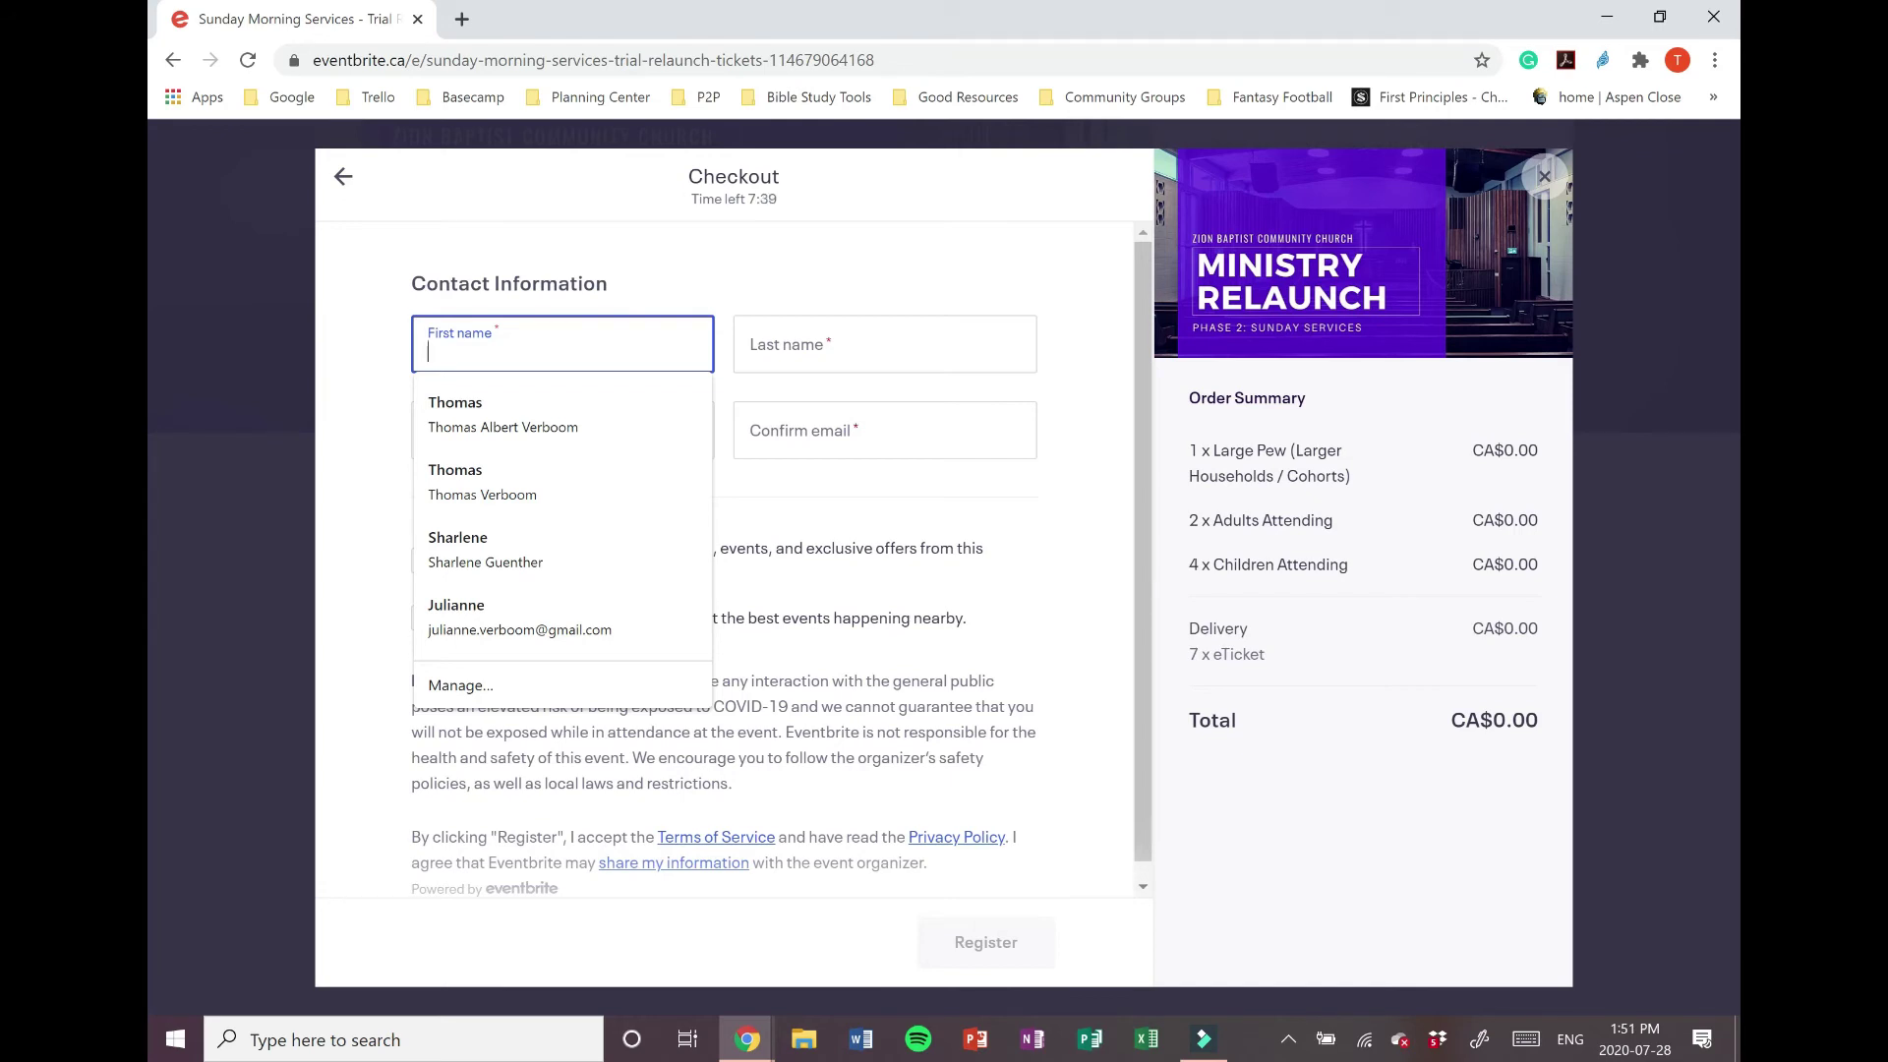
{"action": "key", "text": "Tab"}
{"action": "key", "text": "Tab"}
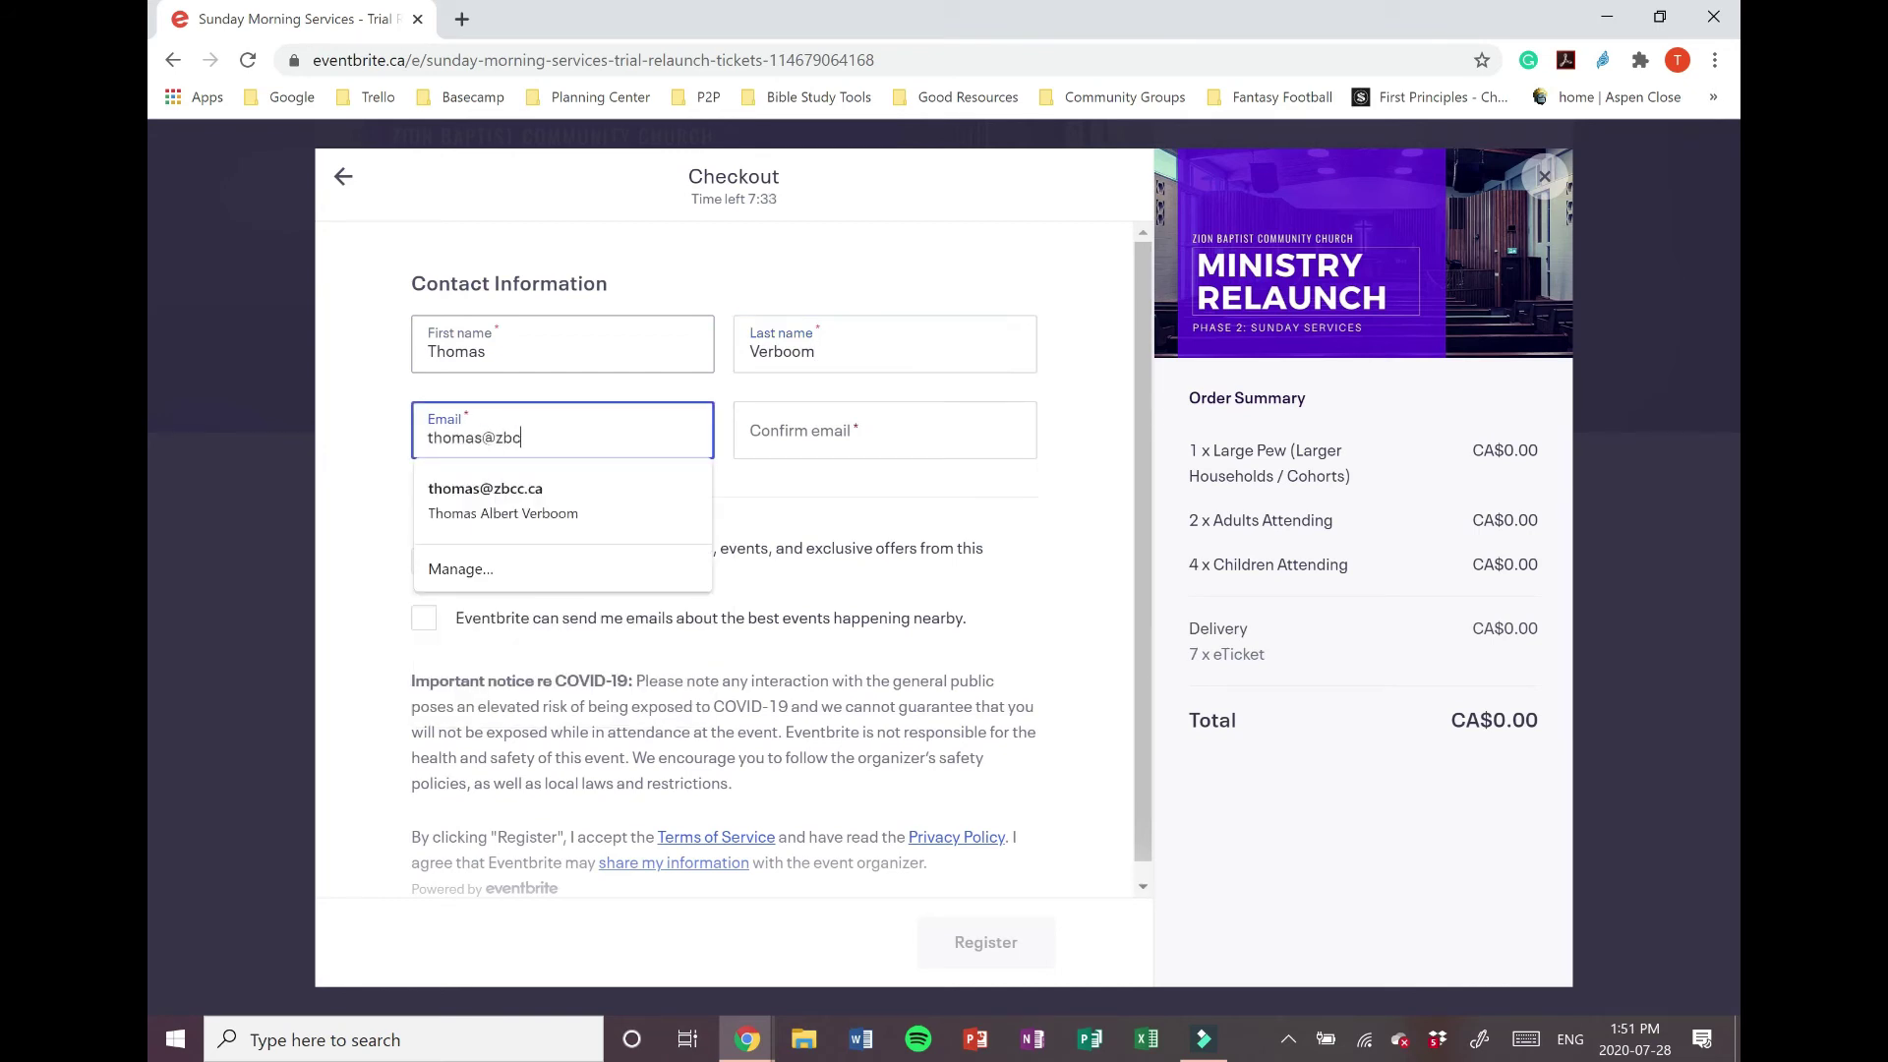
{"action": "key", "text": "Tab"}
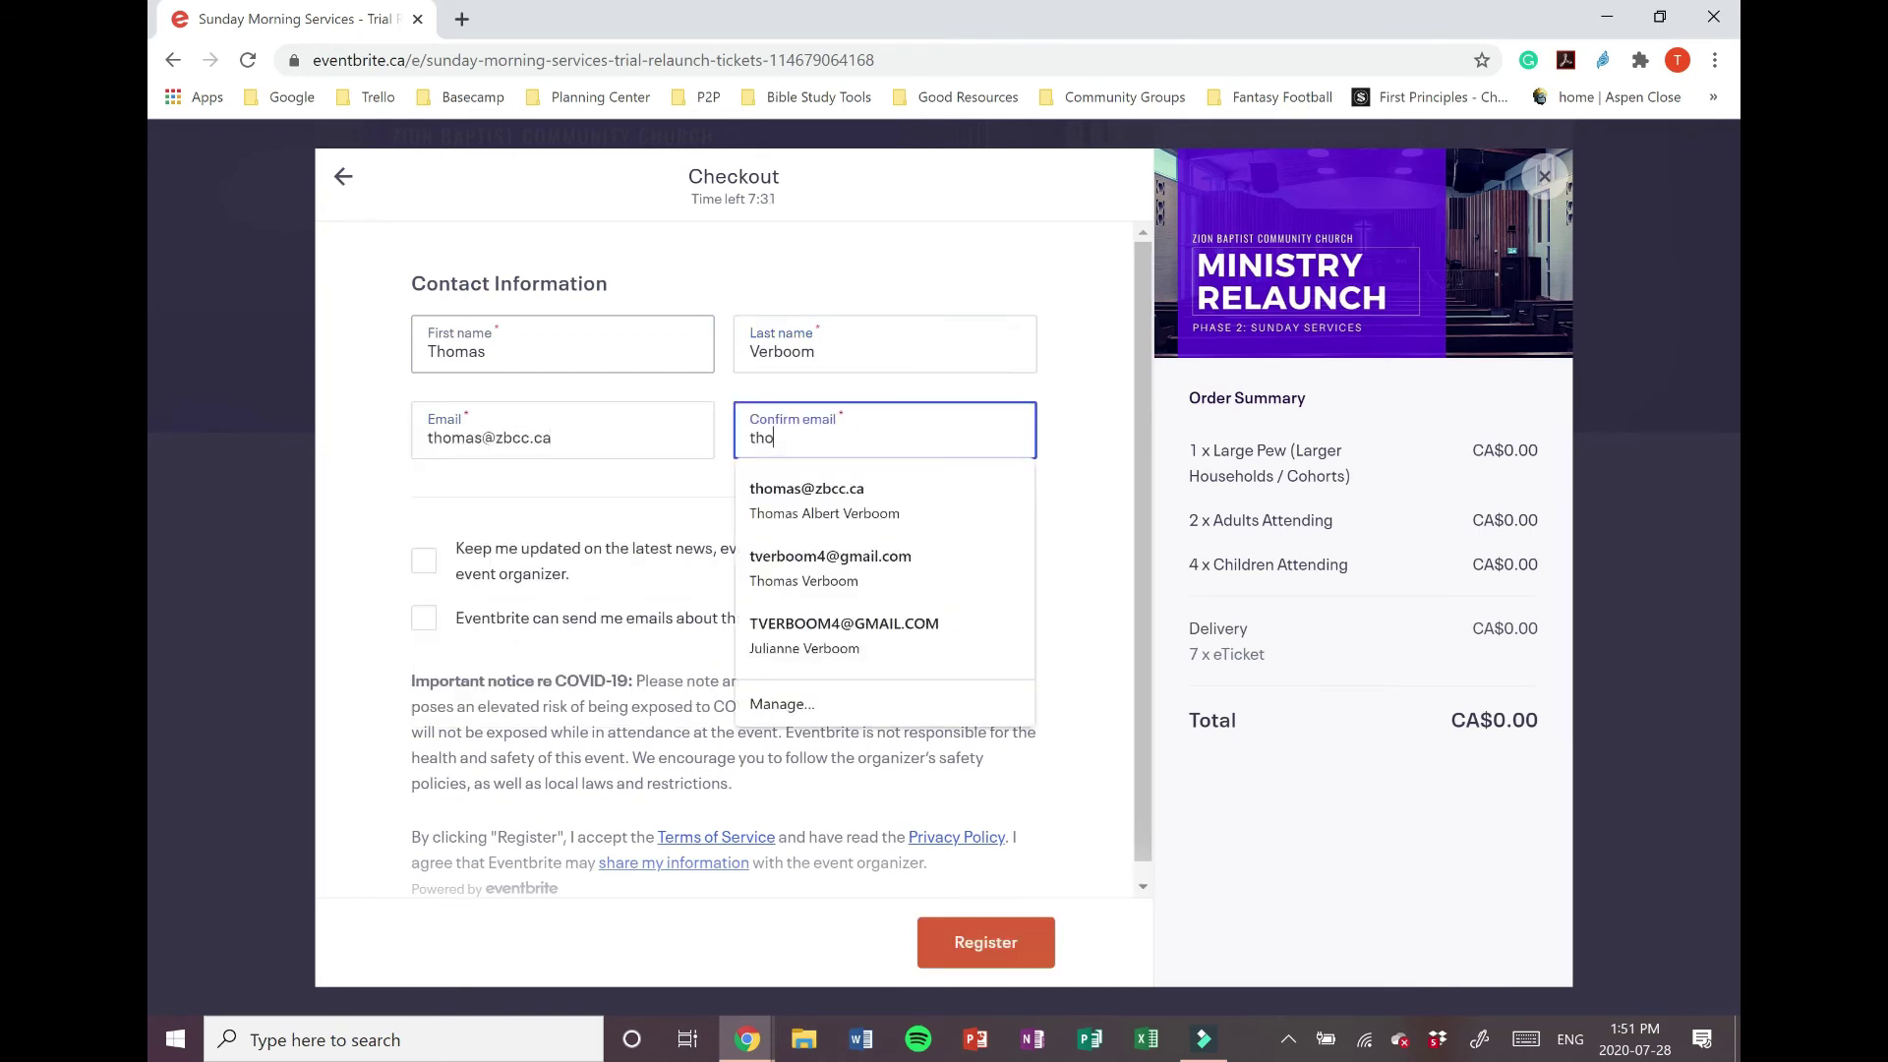
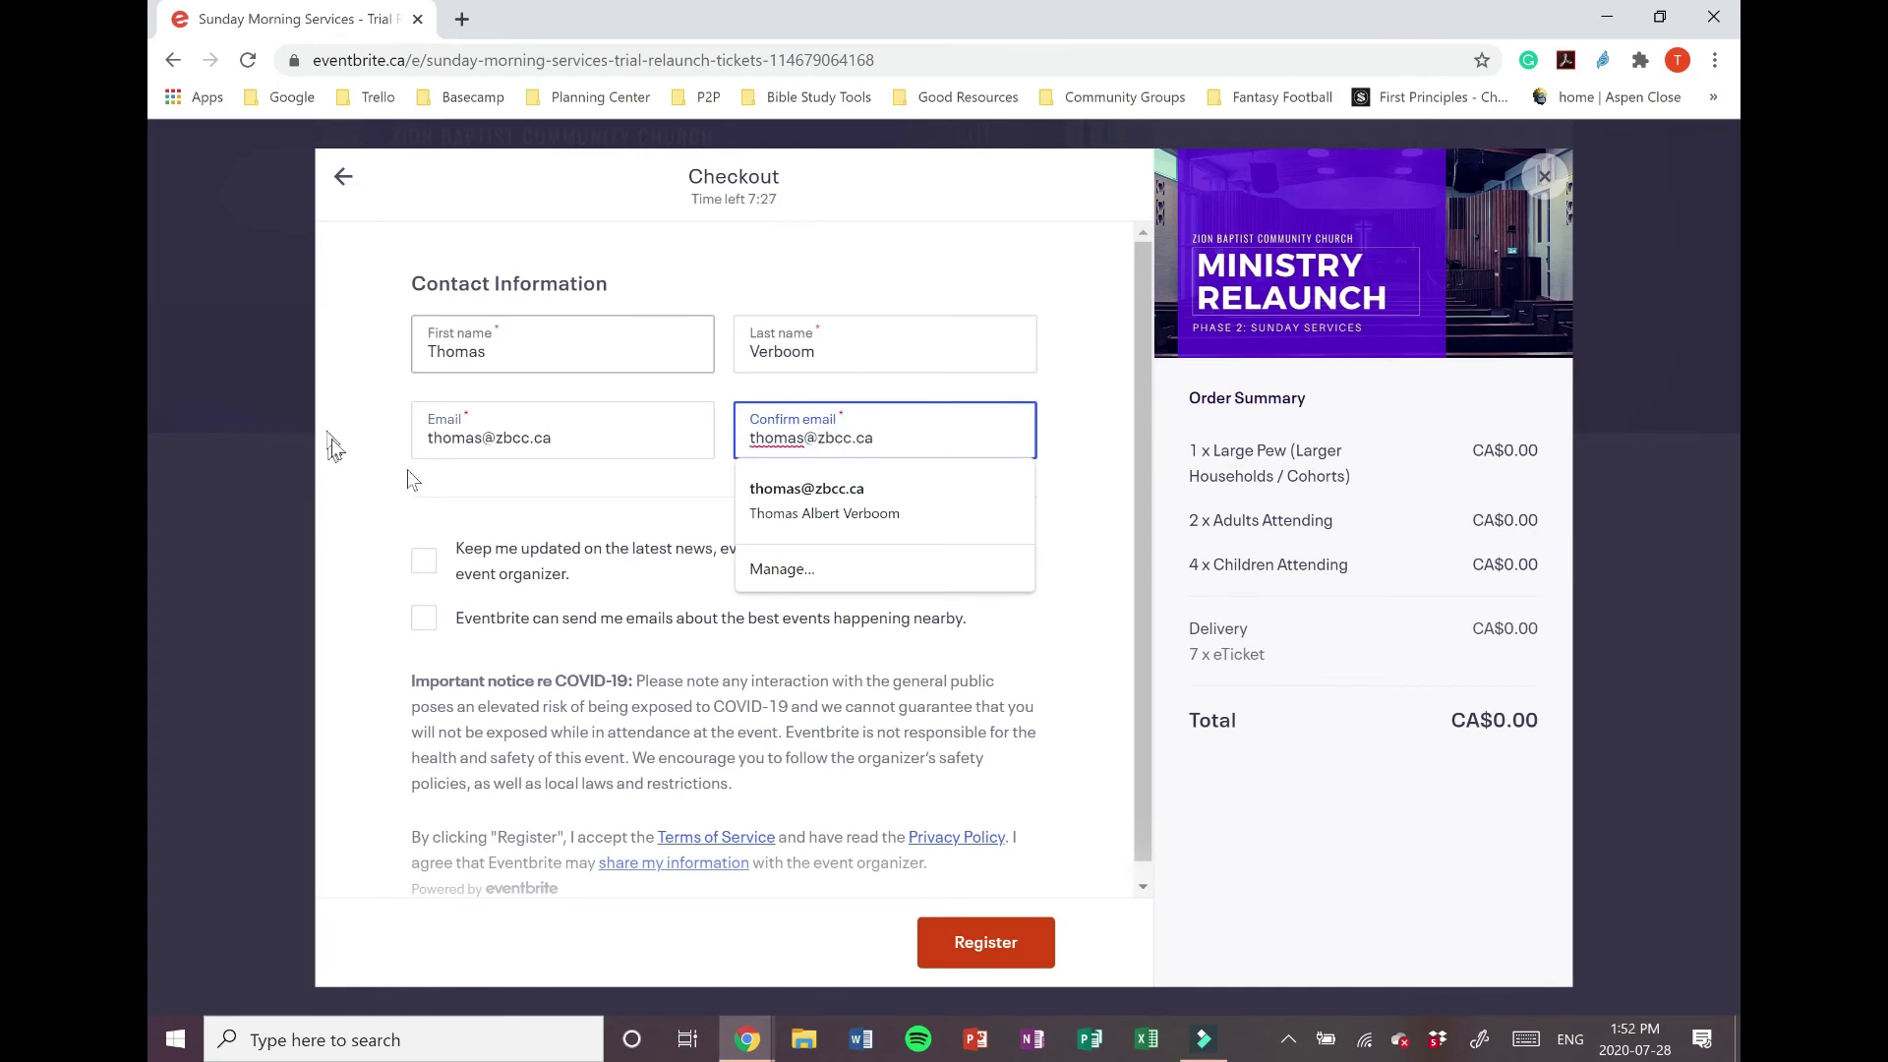
{"action": "left_click", "coordinate": [538, 508]}
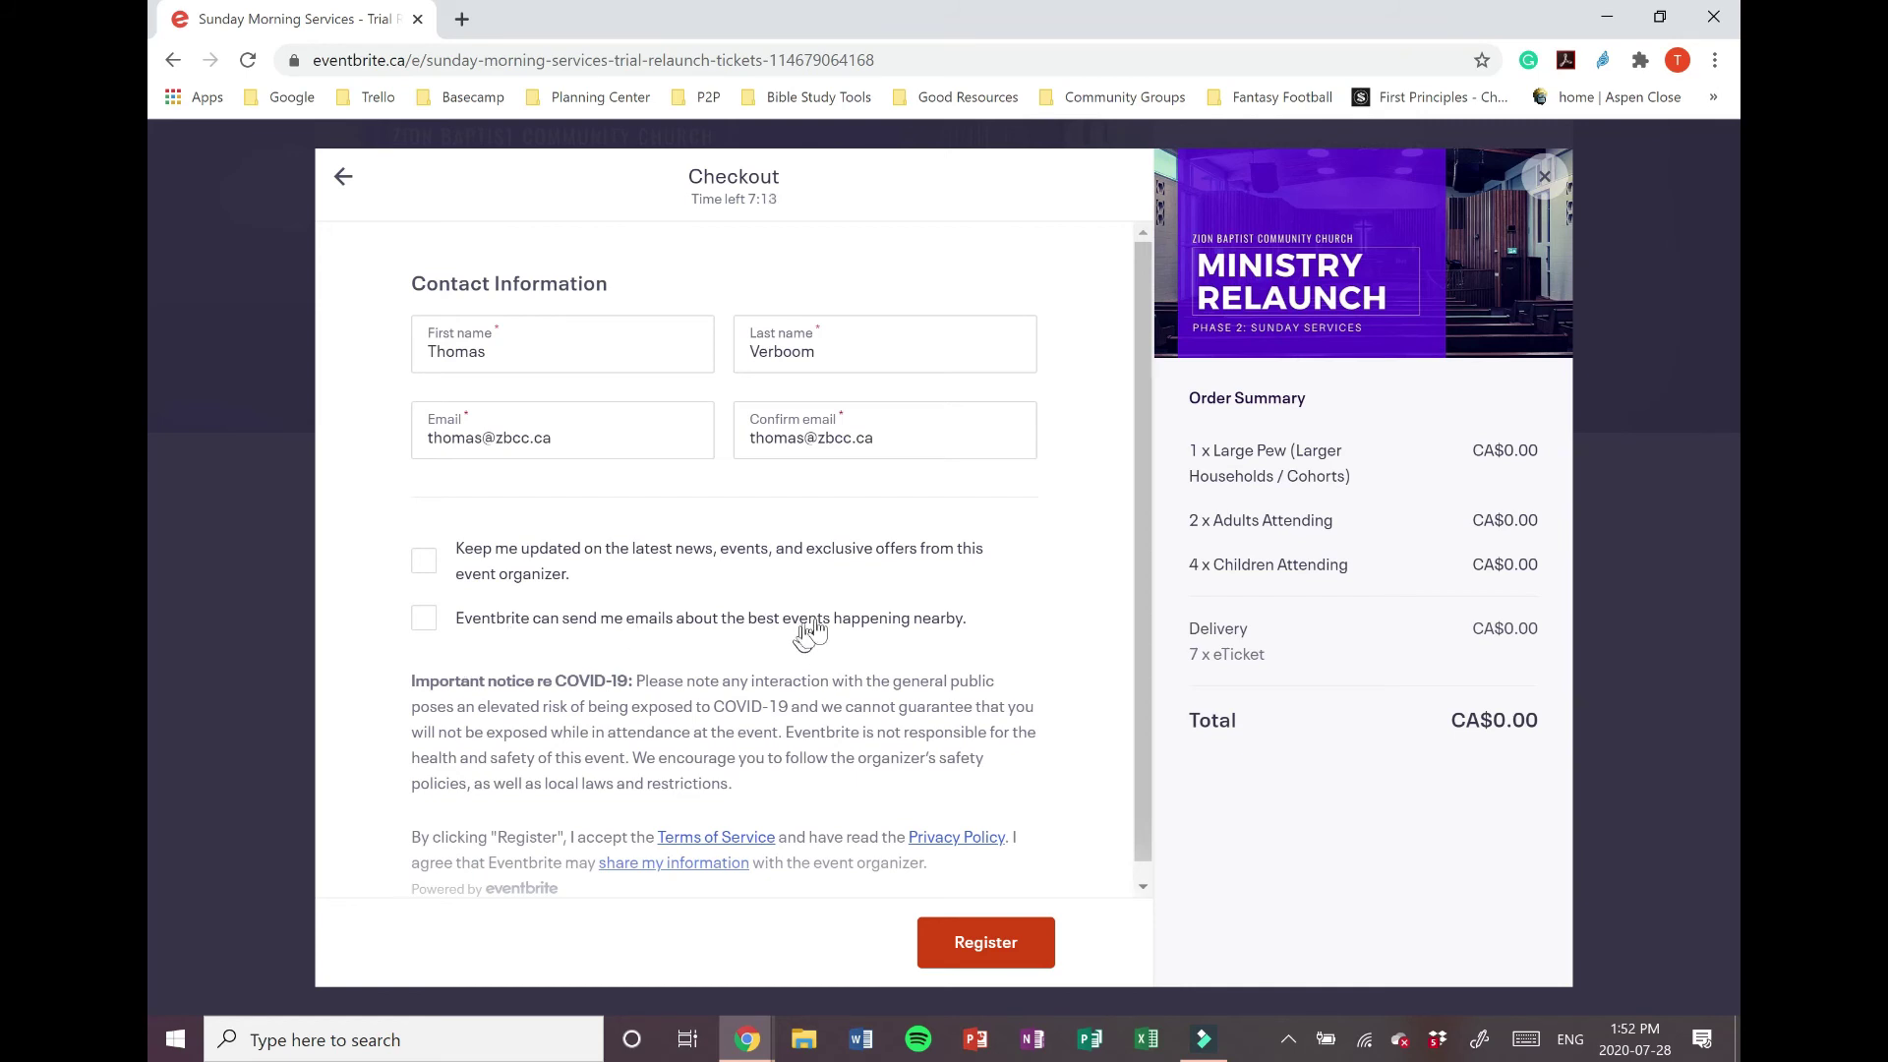
{"action": "scroll", "coordinate": [904, 564], "scroll_direction": "down", "scroll_amount": 1}
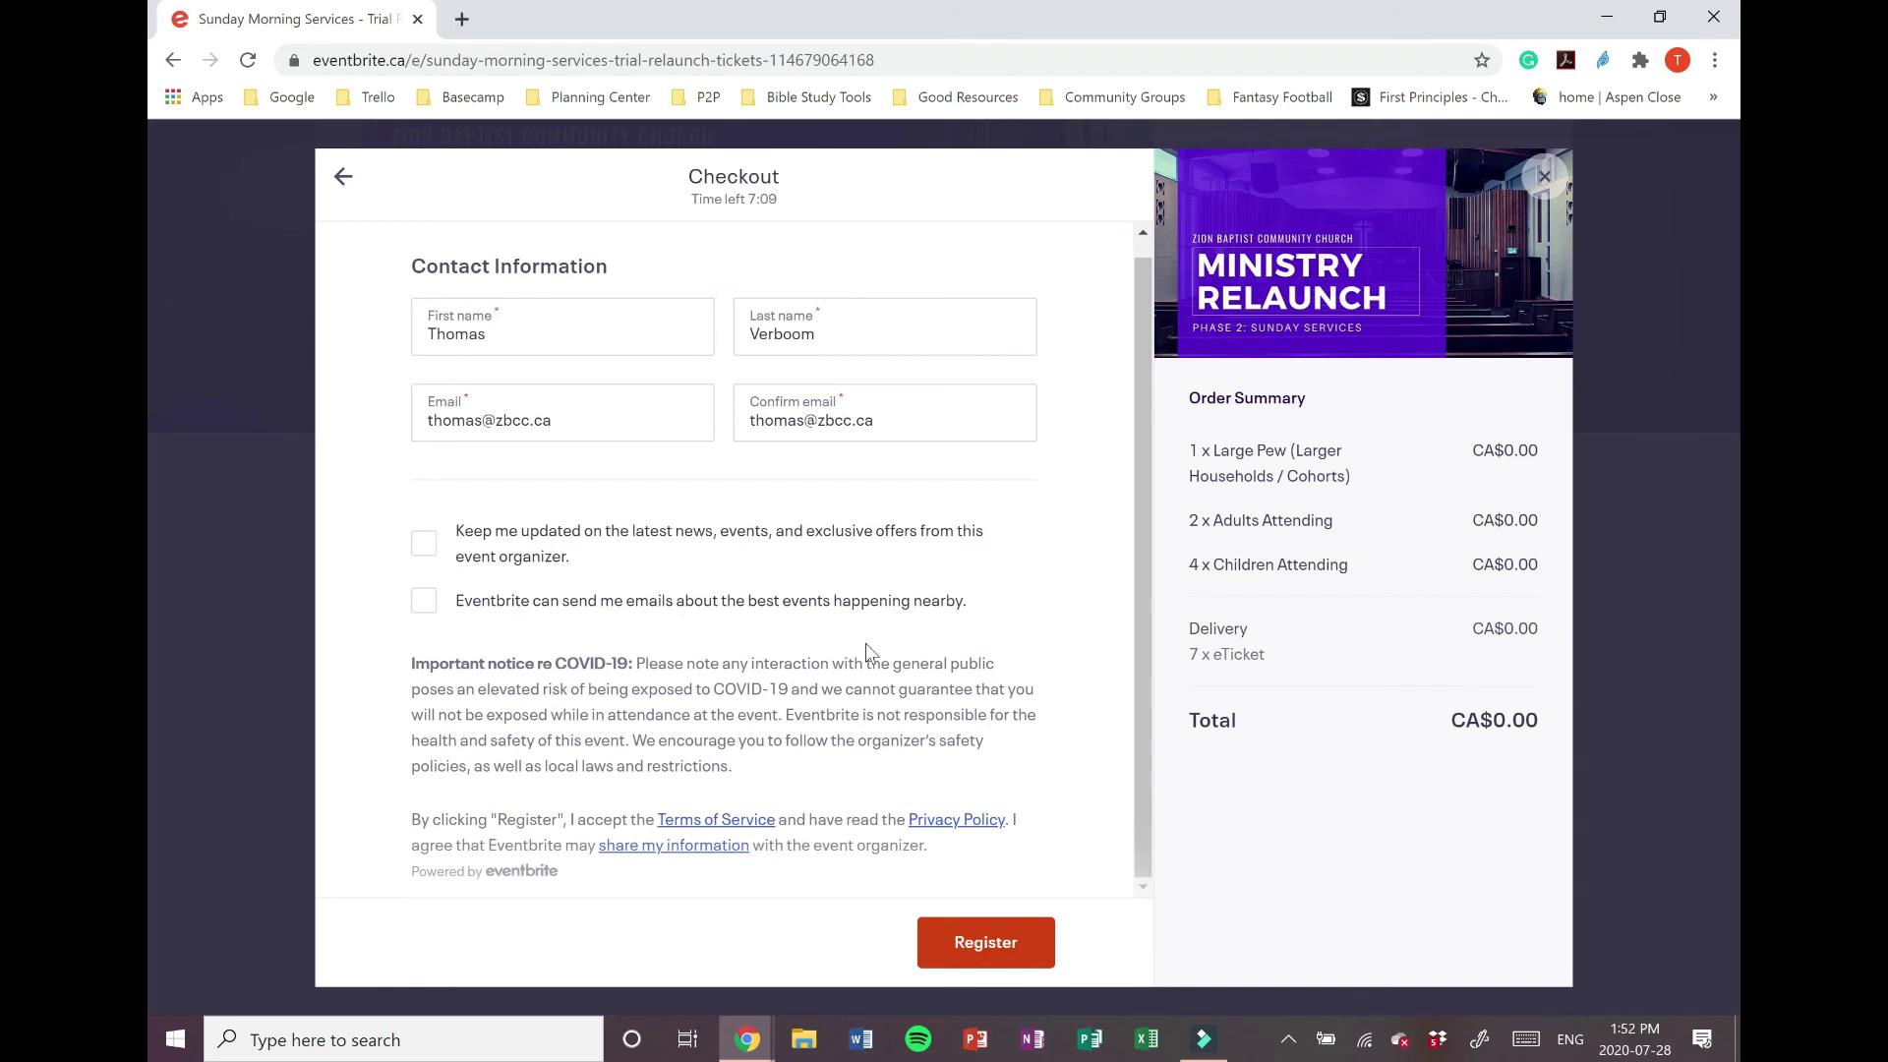
Step: Register the free order, confirming 7 tickets for the Aug 9, 10:45 AM service
{"action": "left_click", "coordinate": [966, 946]}
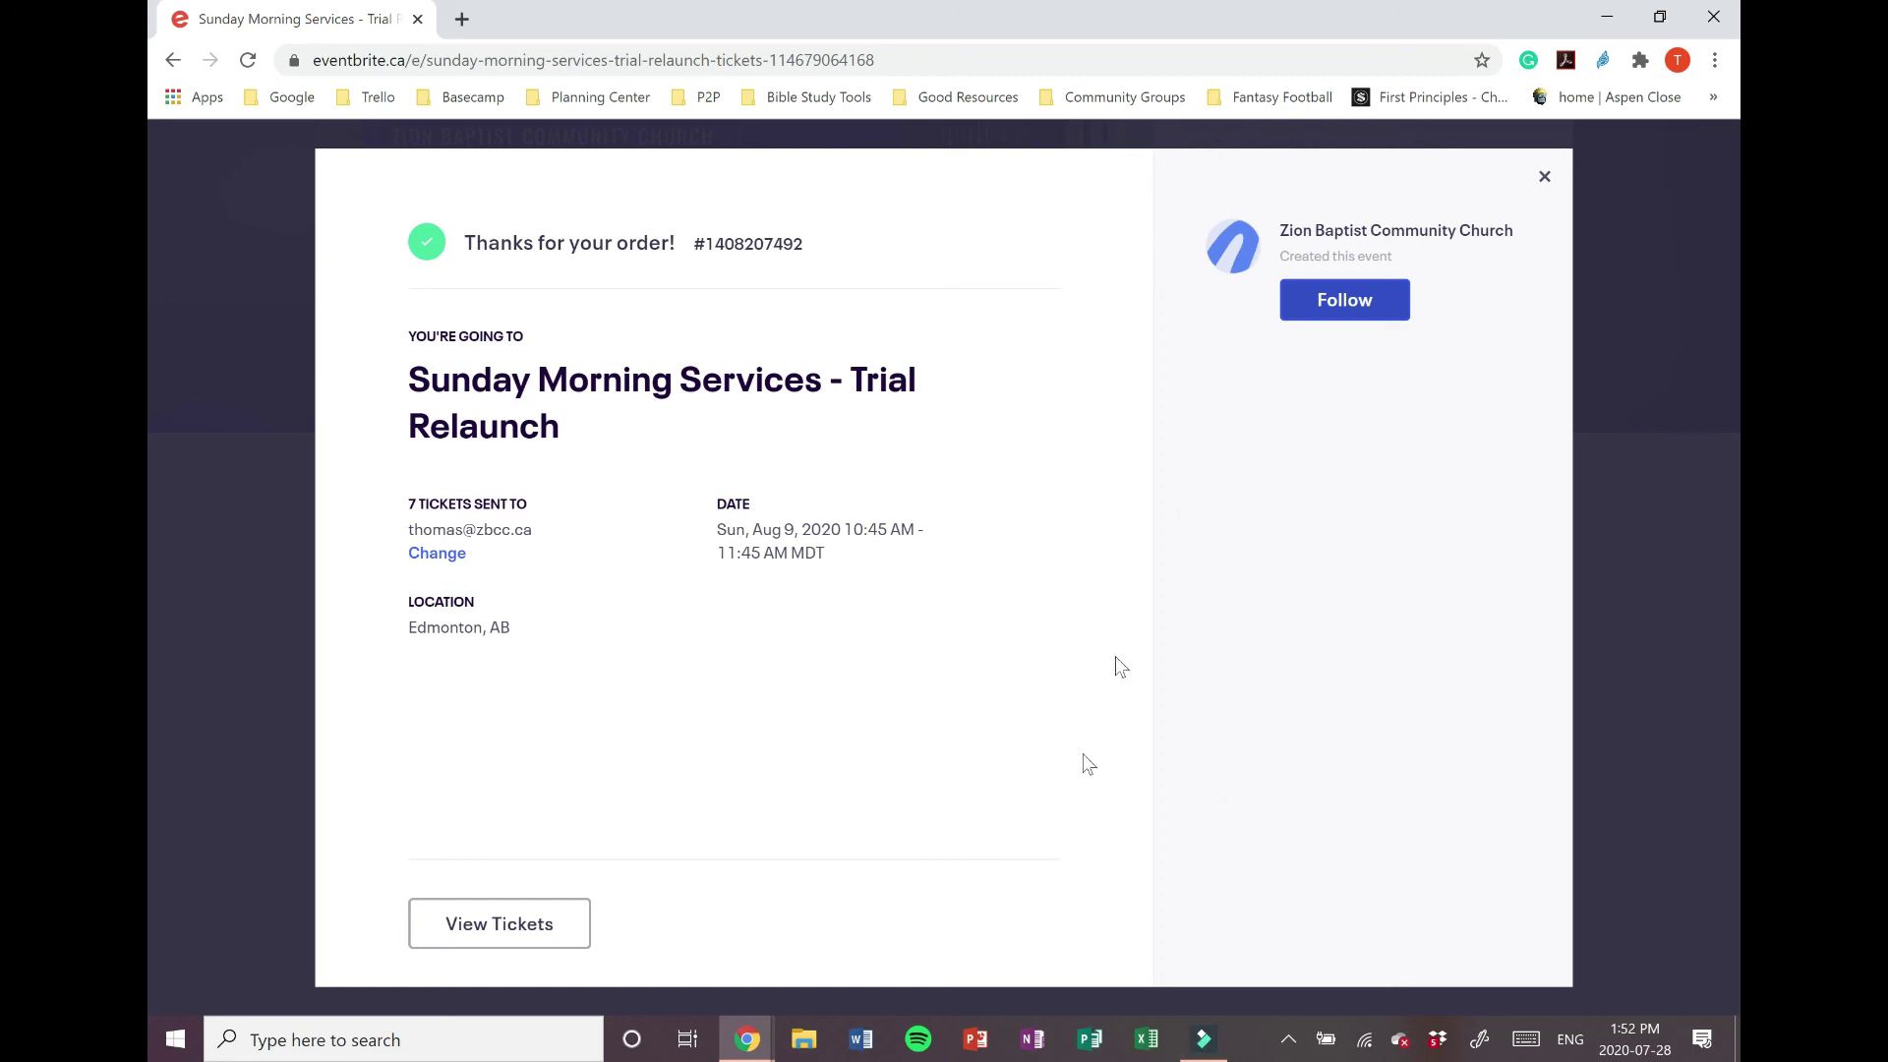
{"action": "mouse_move", "coordinate": [1216, 1052]}
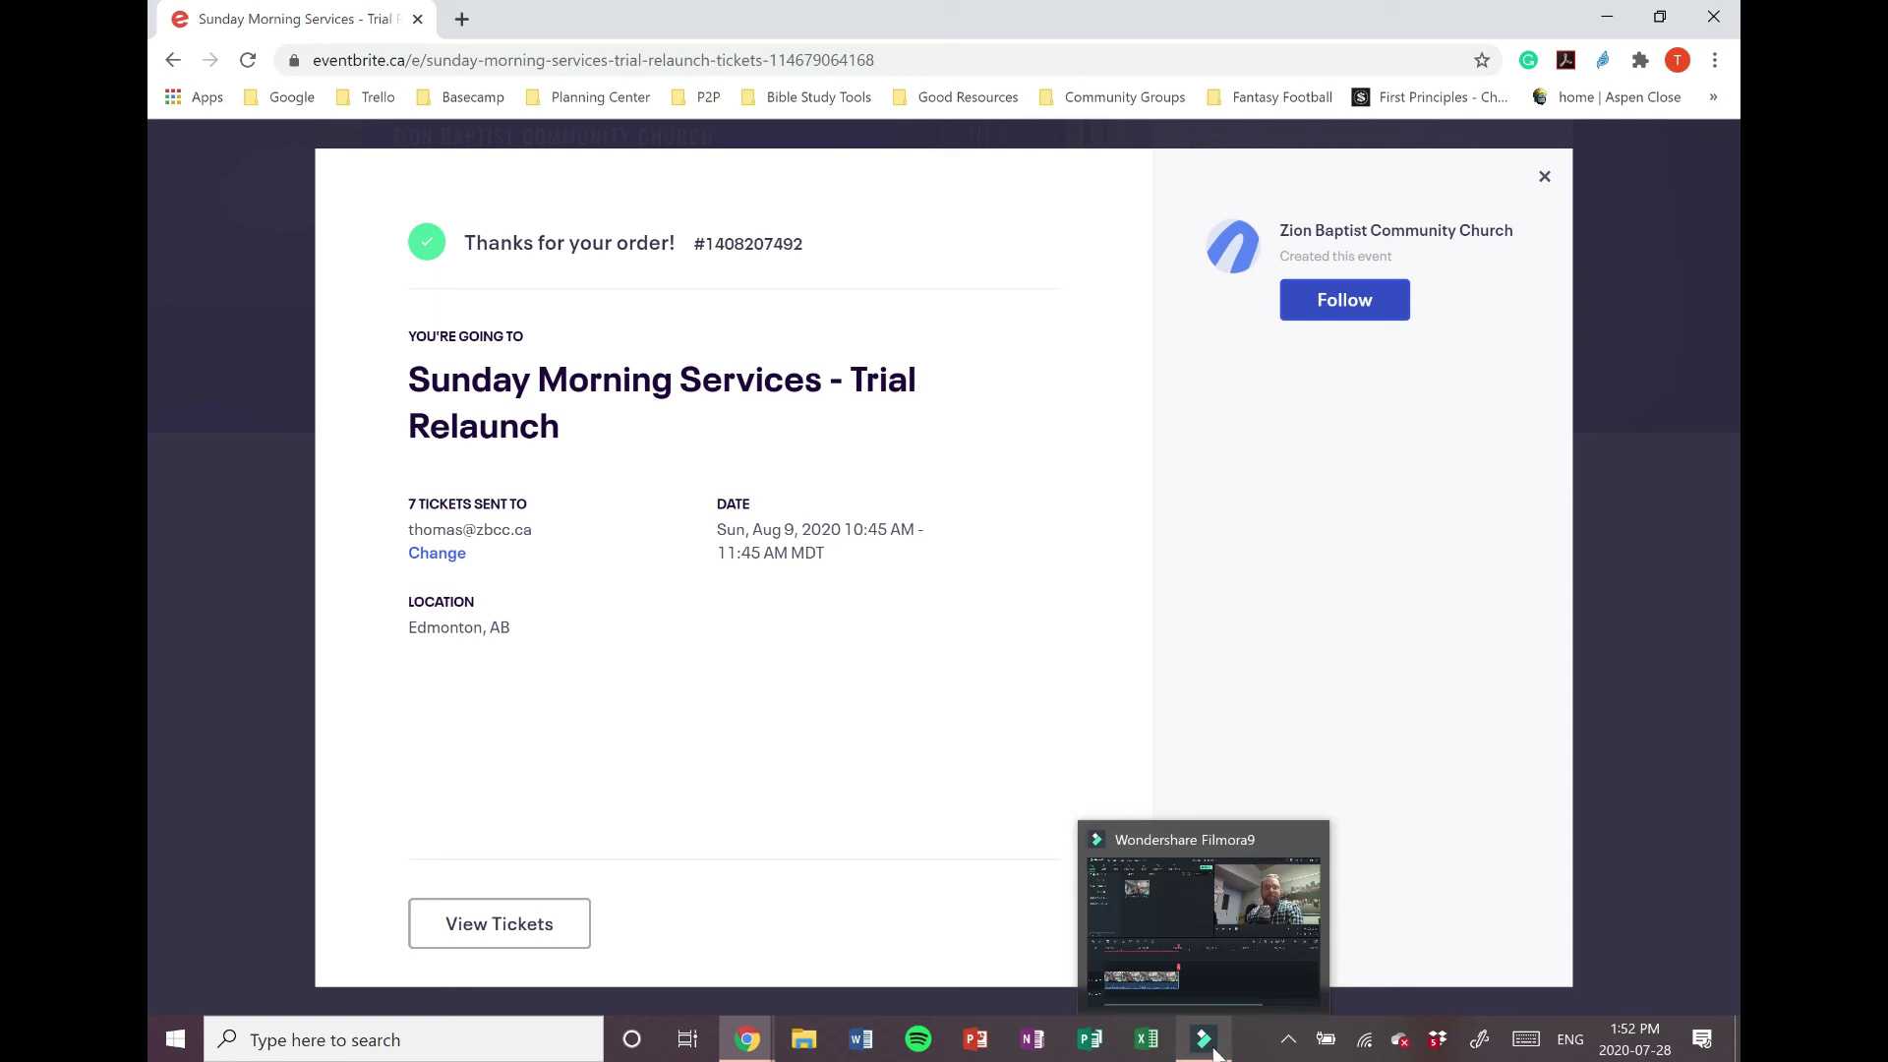